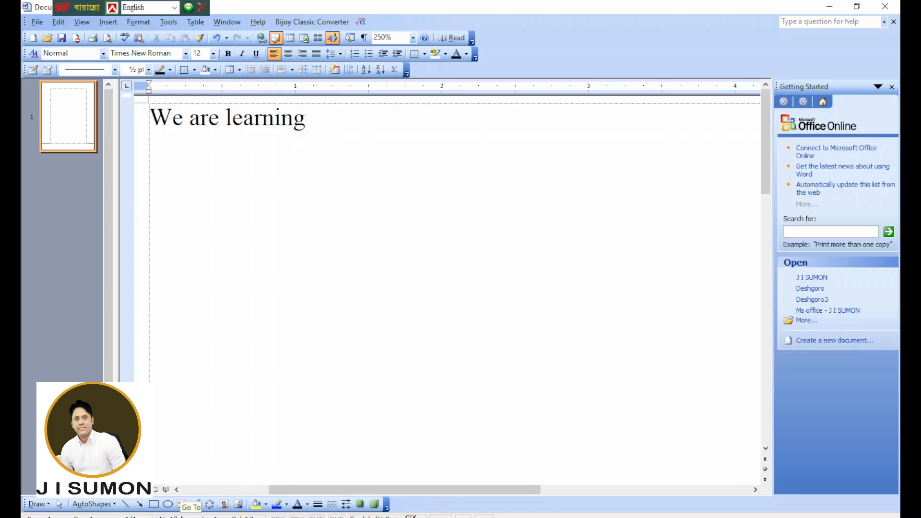
- Complete the opening sentence so that it reads "We are learning Copy and Paste"
text(Cop)
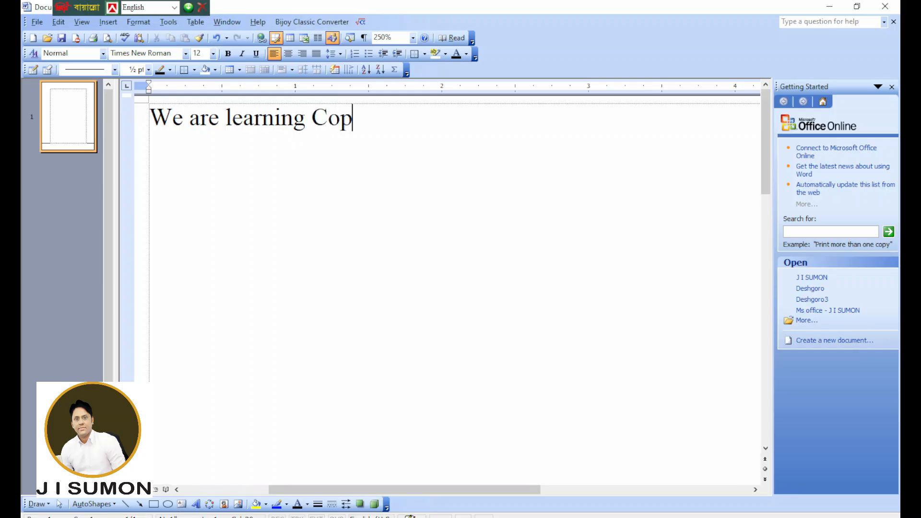
text(y and Pa)
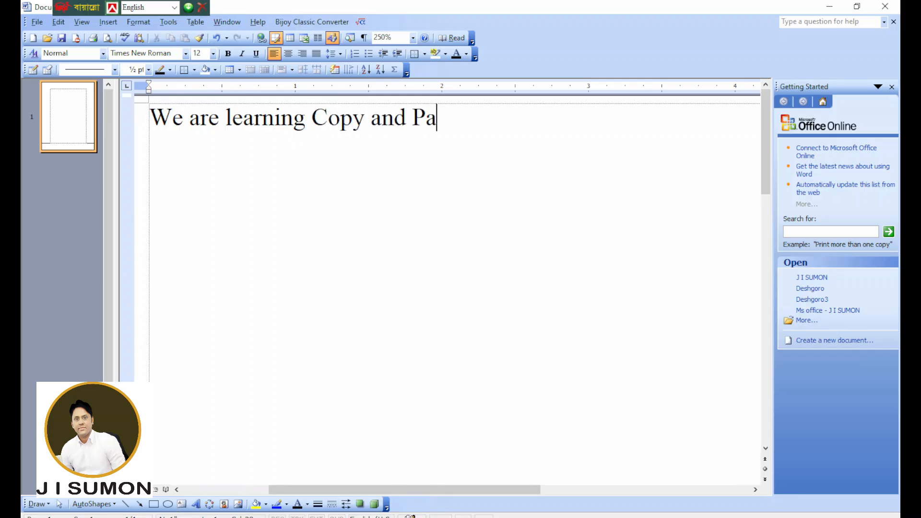
text(ste)
- Select the whole sentence "We are learning Copy and Paste" and copy it
triple_click(493, 118)
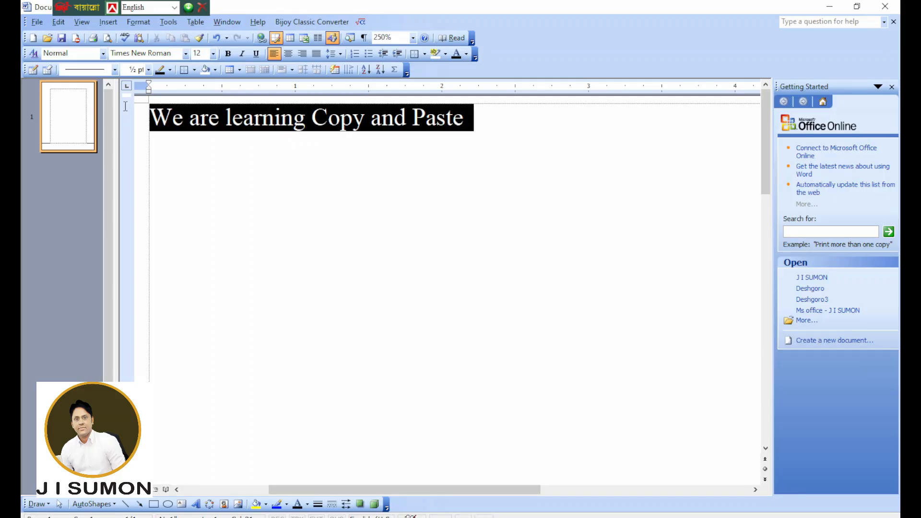
drag(488, 140, 430, 125)
key(End)
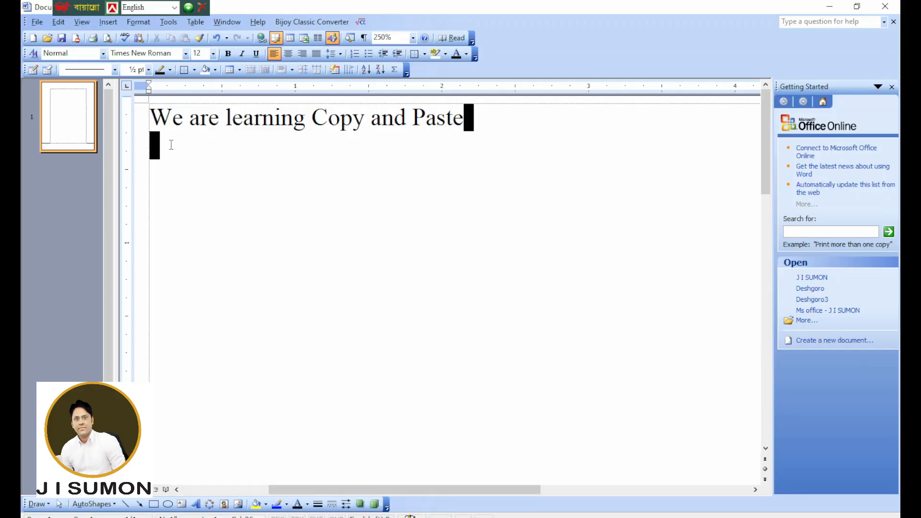
key(shift+Home)
click(58, 22)
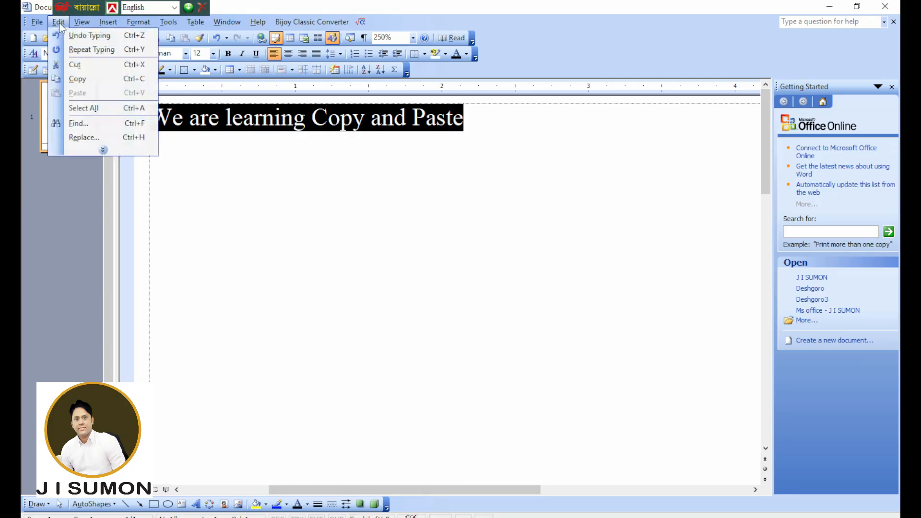
click(85, 80)
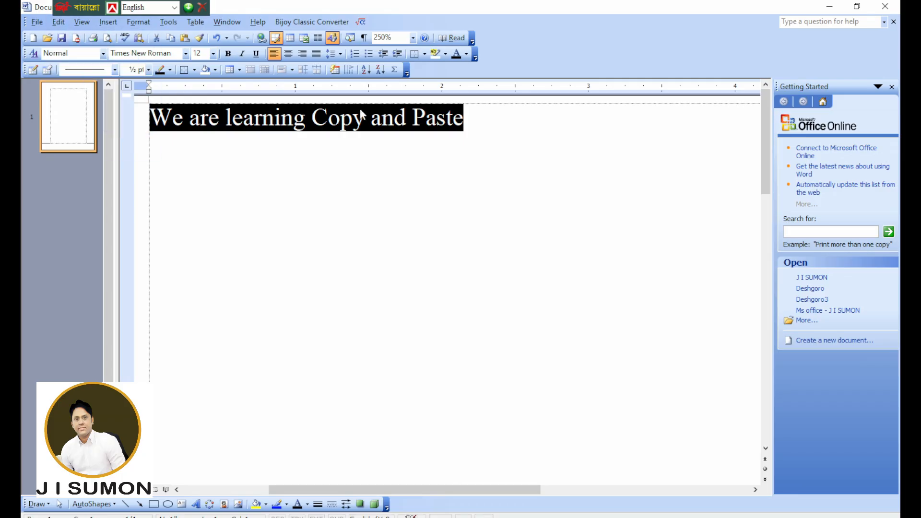
- Paste the copied sentence below the original, leaving two blank lines between them
click(509, 117)
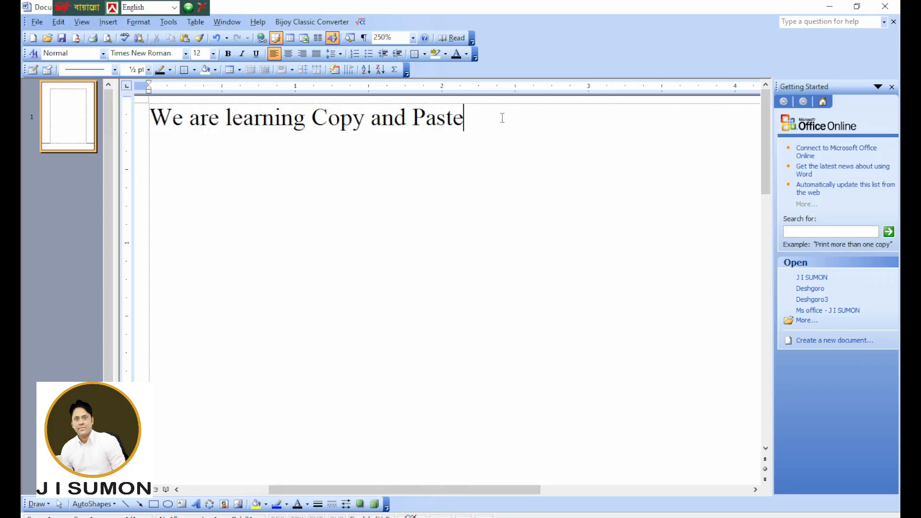
key(Return)
key(Return)
key(Return)
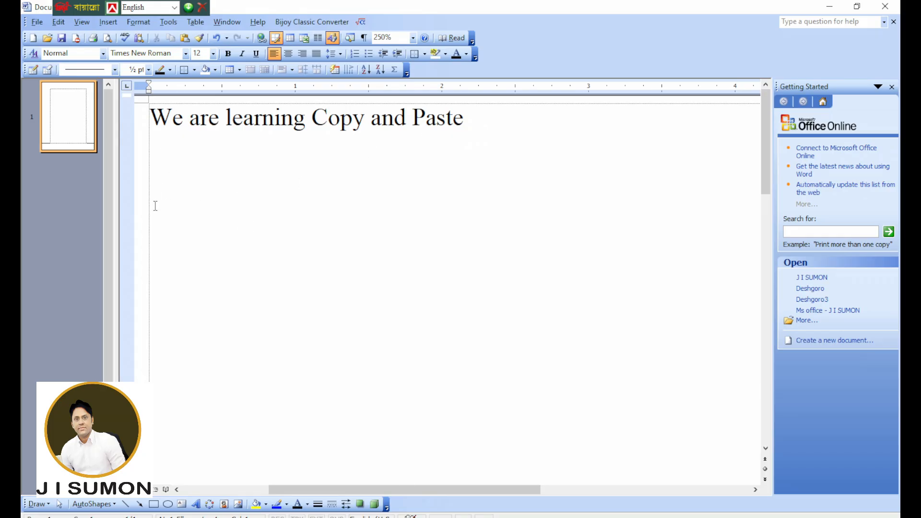
click(57, 22)
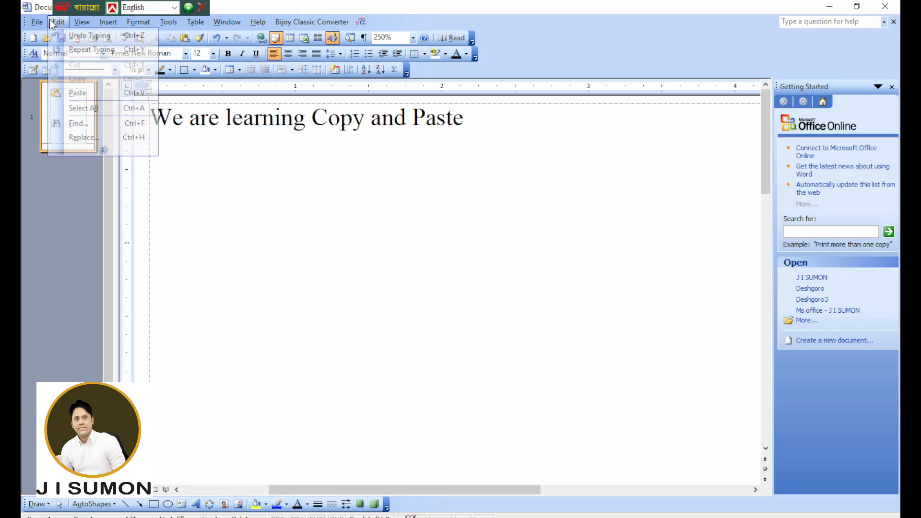
click(94, 95)
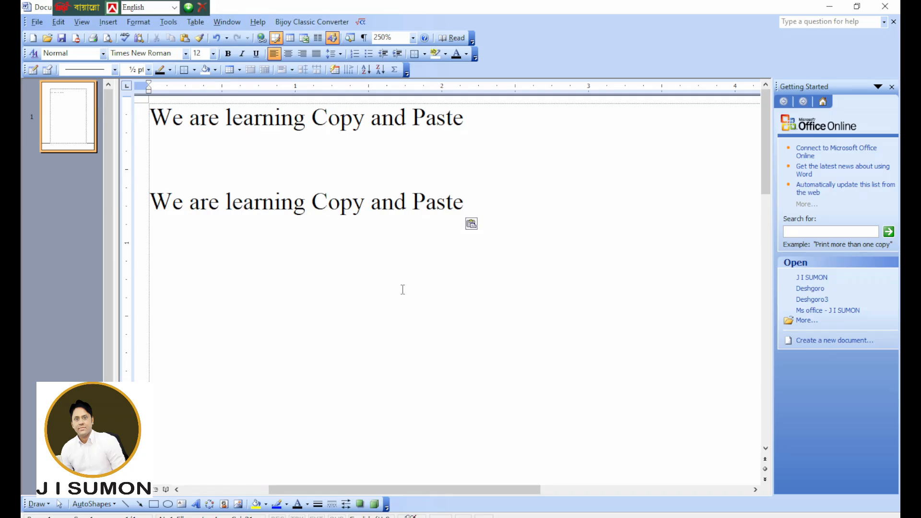
- Create a new blank document and paste the copied sentence into it
click(32, 37)
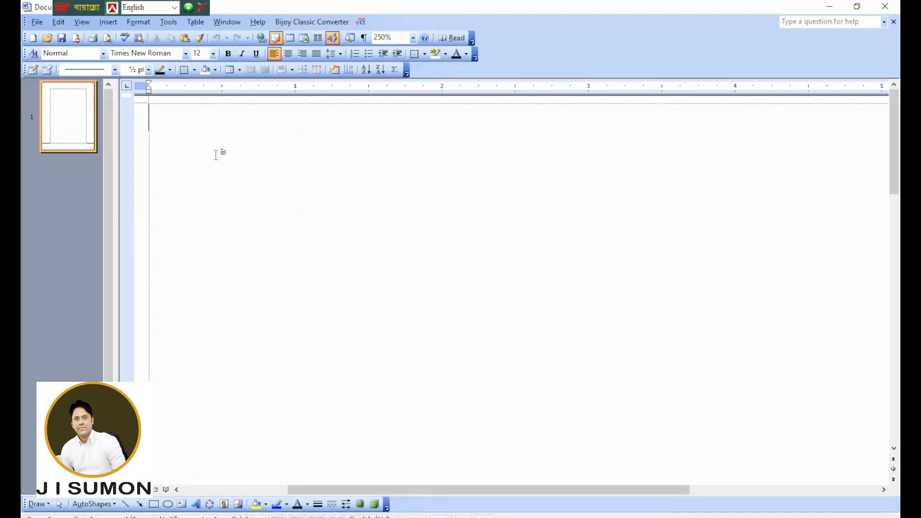
click(62, 24)
click(79, 93)
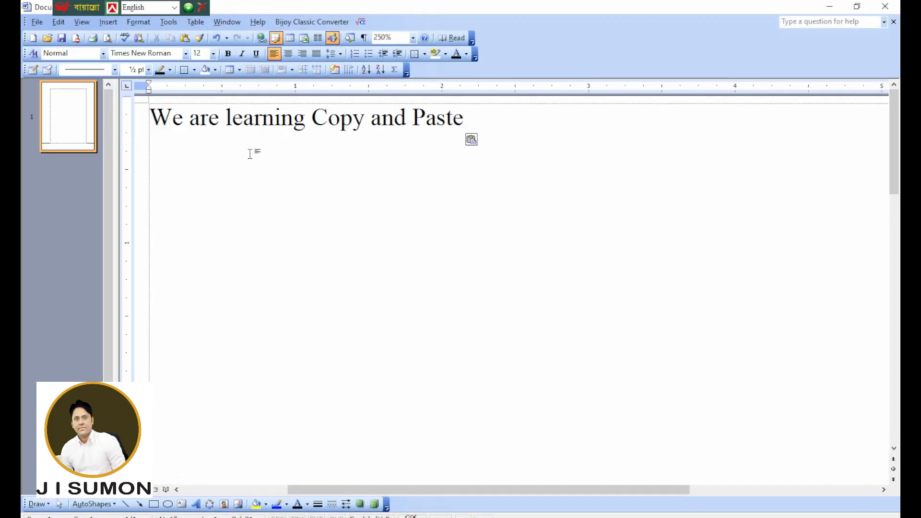
- Close the new document without saving it
key(alt+F4)
click(471, 306)
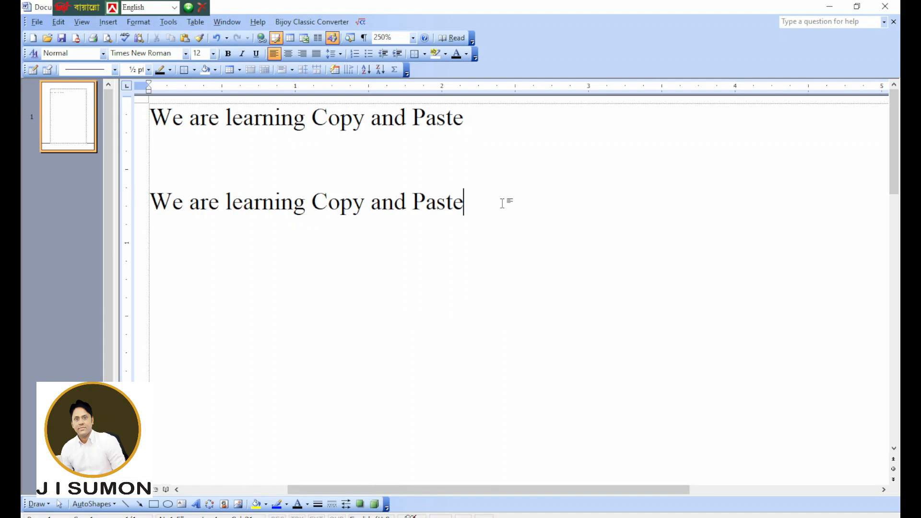
- Delete the pasted second sentence and the blank lines above it, keeping only the original sentence
drag(502, 201, 135, 197)
key(BackSpace)
key(BackSpace)
key(BackSpace)
key(BackSpace)
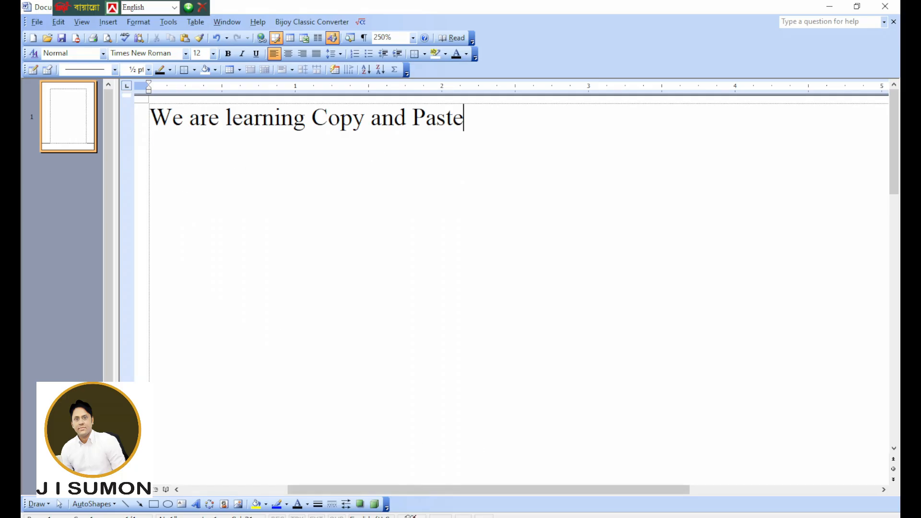
- Review the Note on the select, copy and paste shortcuts in the lesson document, and return to the practice document
click(537, 480)
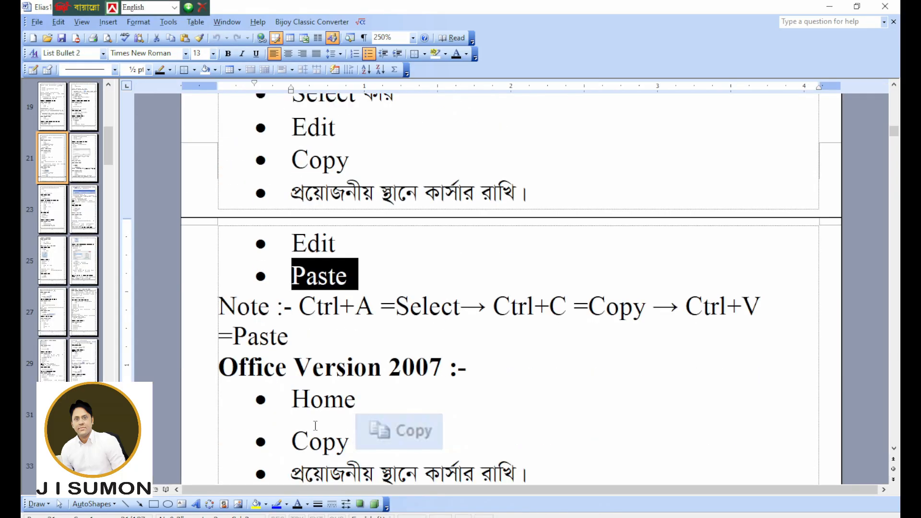
drag(307, 302, 440, 309)
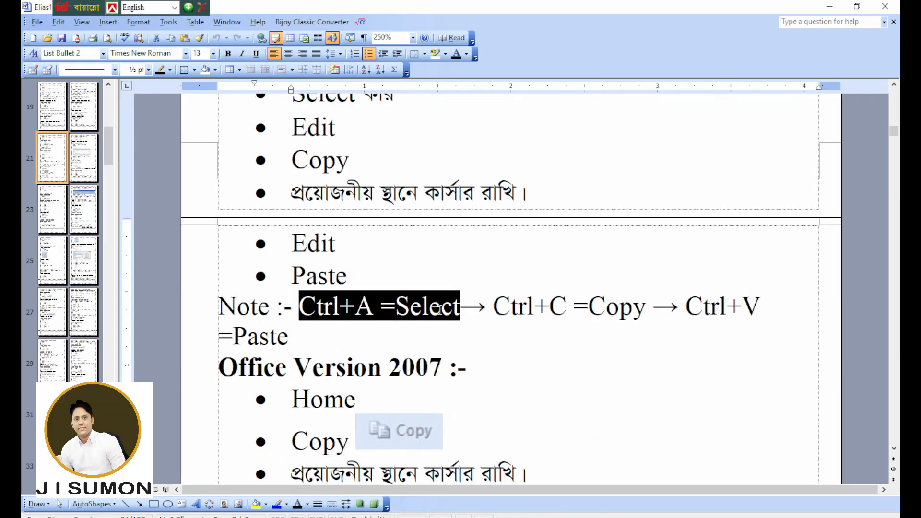
click(494, 307)
drag(499, 306, 611, 311)
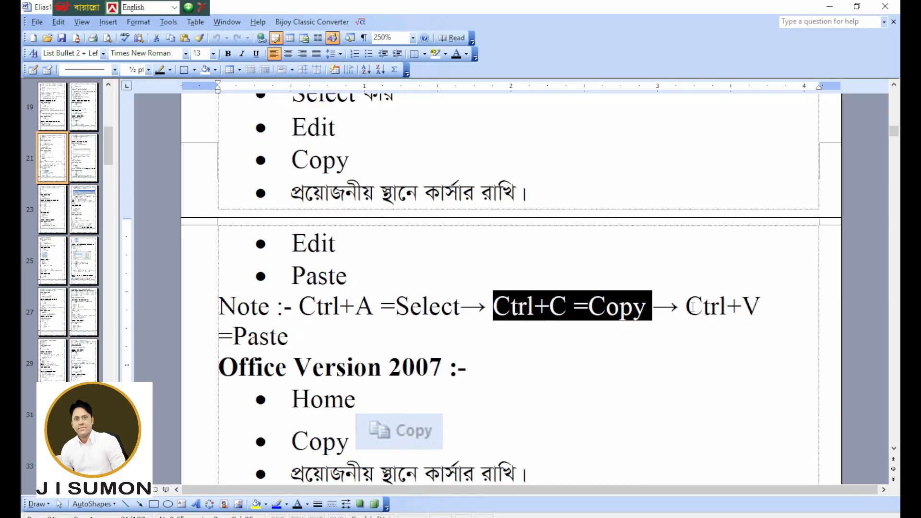
drag(692, 307, 785, 324)
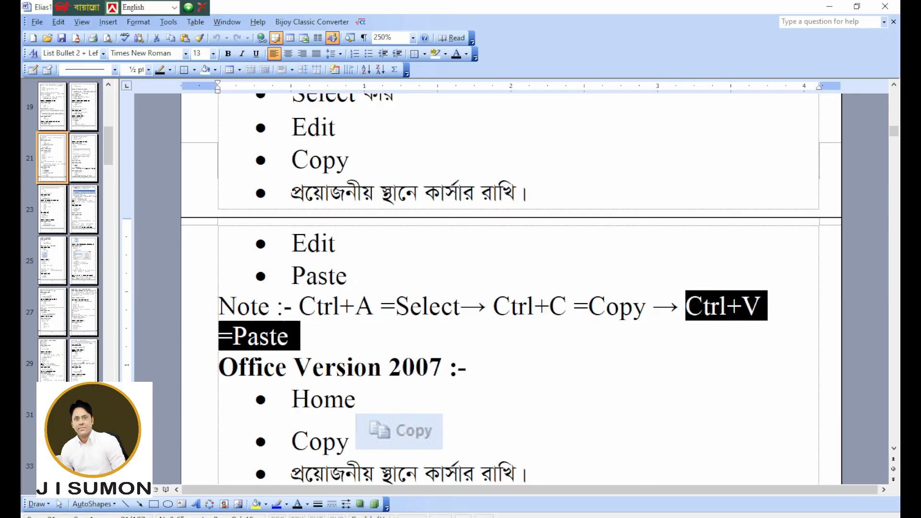
click(403, 497)
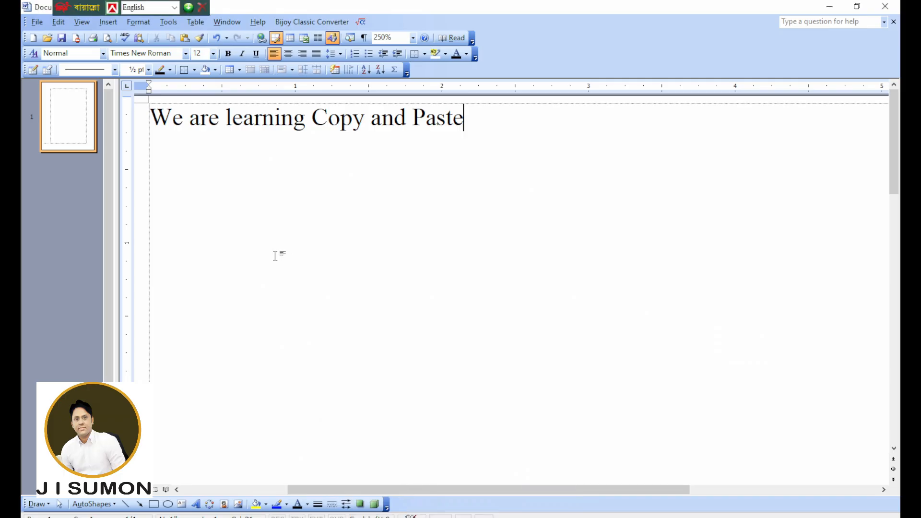
- Copy all of the text and paste it below the original sentence with two blank lines between
key(ctrl+a)
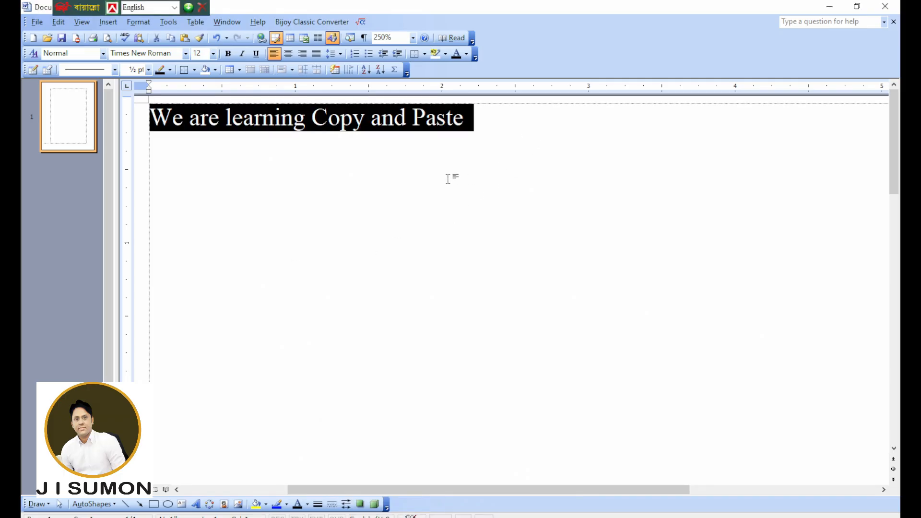
click(507, 135)
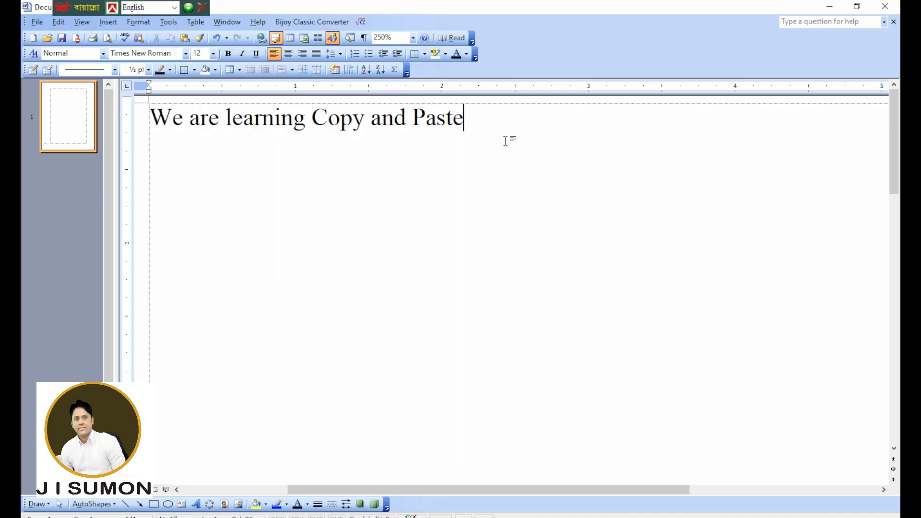
key(Return)
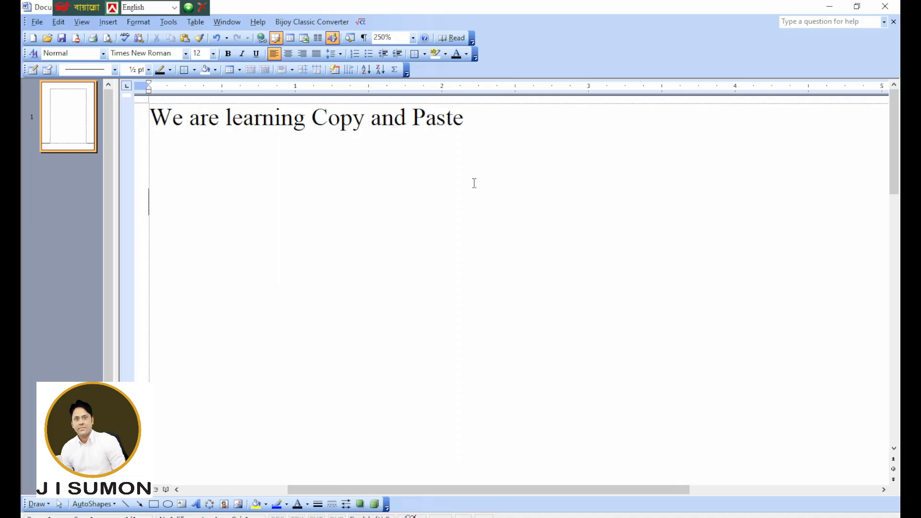
key(ctrl+v)
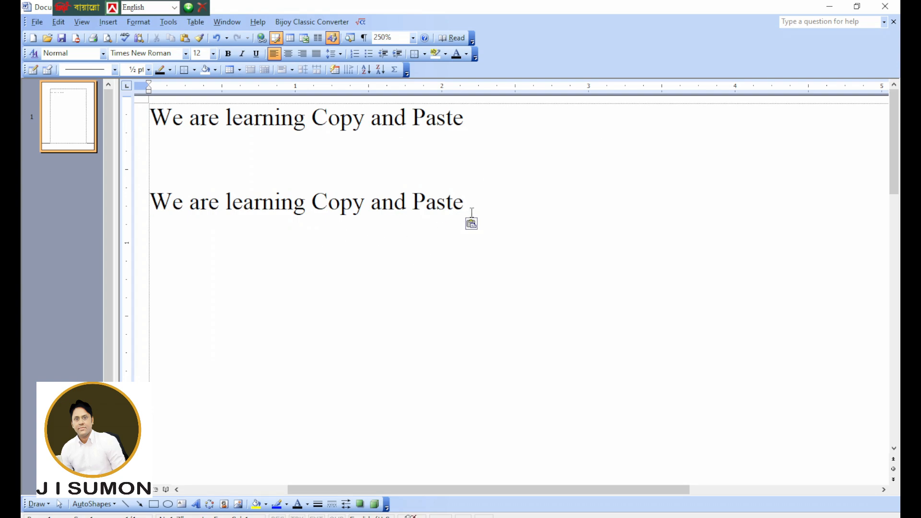
- Delete the pasted second copy of the sentence
drag(413, 204, 145, 214)
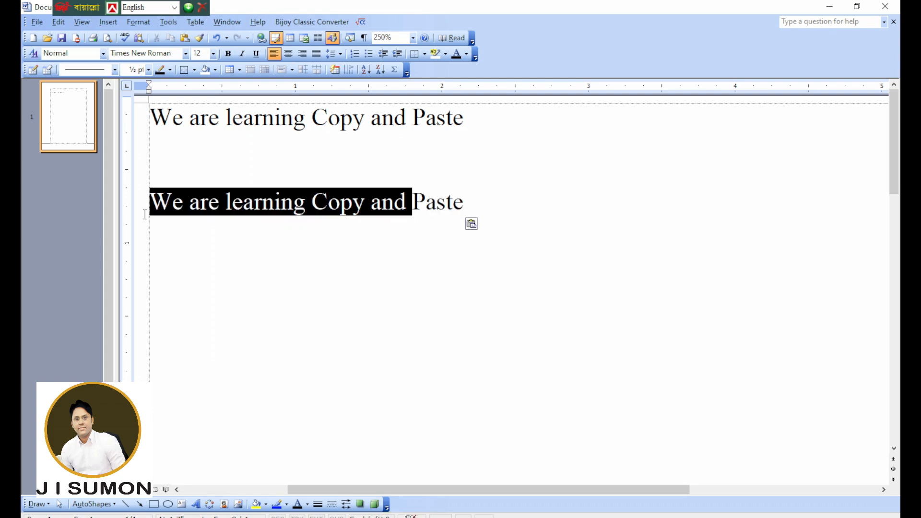
triple_click(498, 204)
click(372, 159)
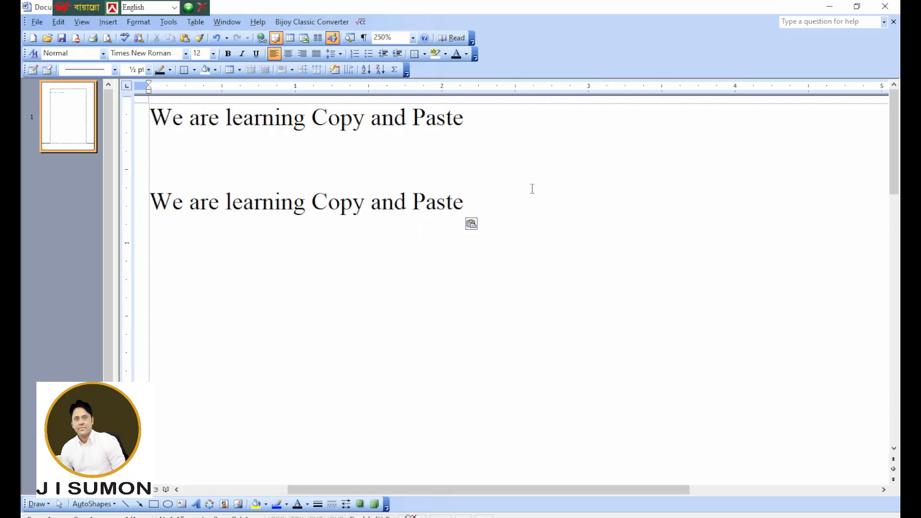
drag(499, 204, 147, 216)
key(Delete)
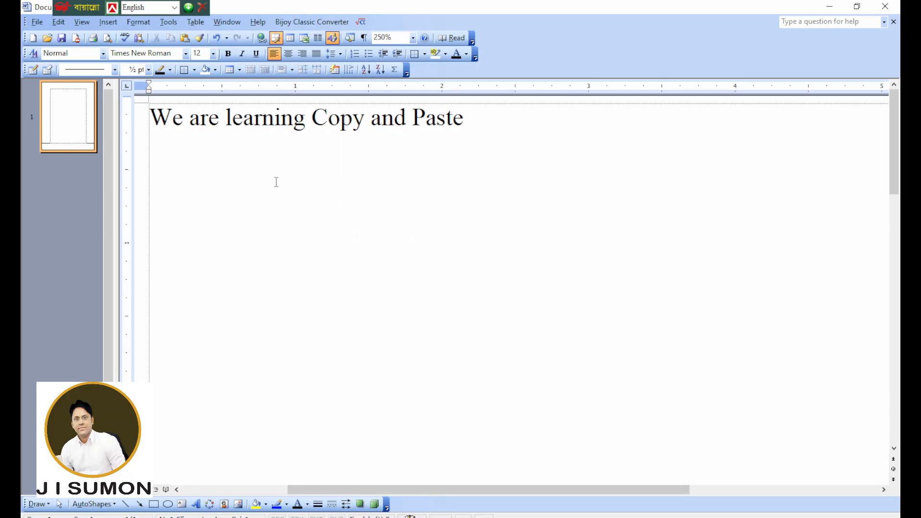
- Append "with key board shotcut" to the end of the sentence
click(476, 123)
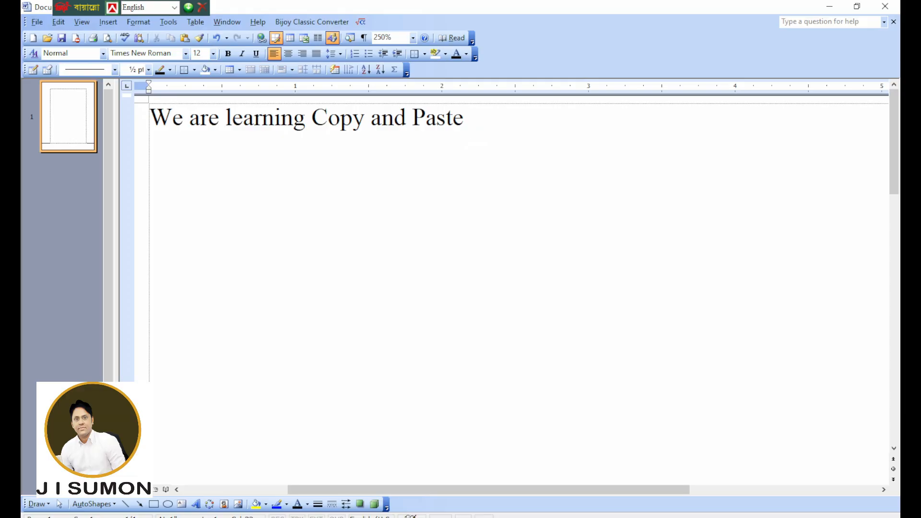
text(with )
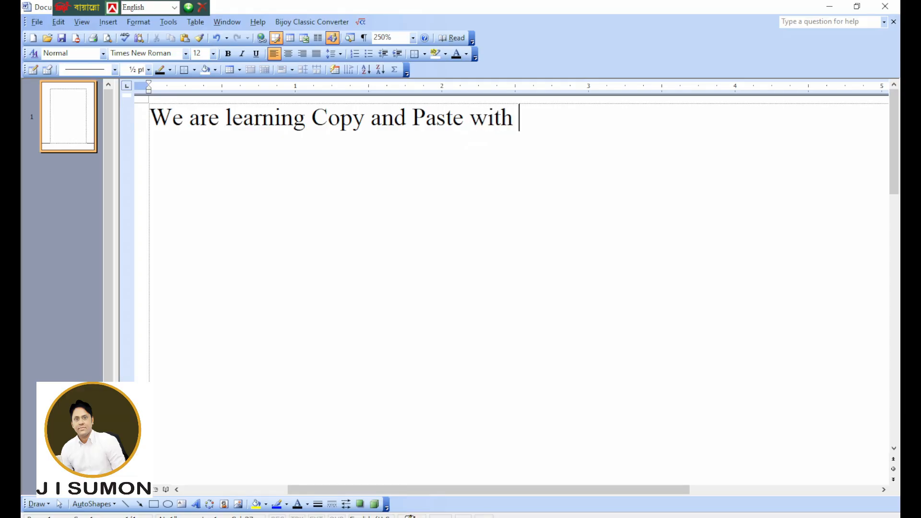
text(key board shotcut)
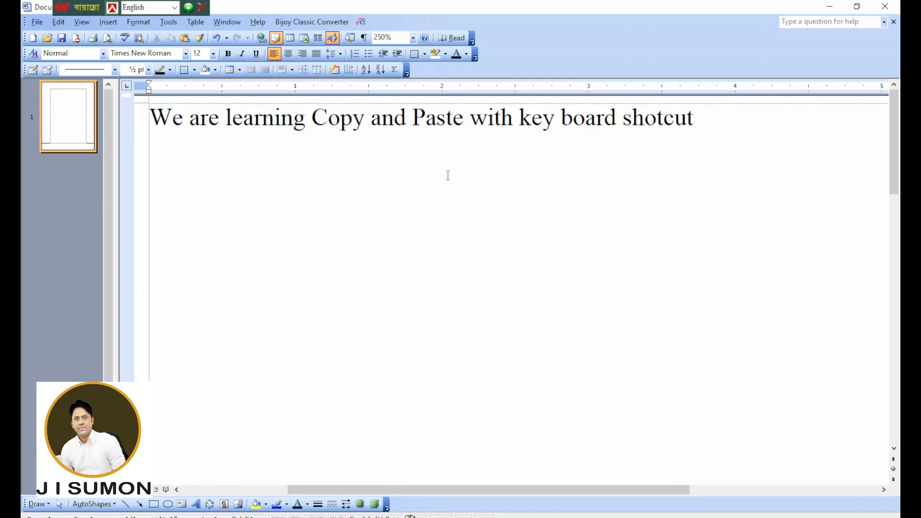
- Correct the misspelled word "shotcut" to "shortcut" using the spelling suggestion
key(ctrl+a)
click(419, 181)
right_click(689, 128)
key(Down)
key(Return)
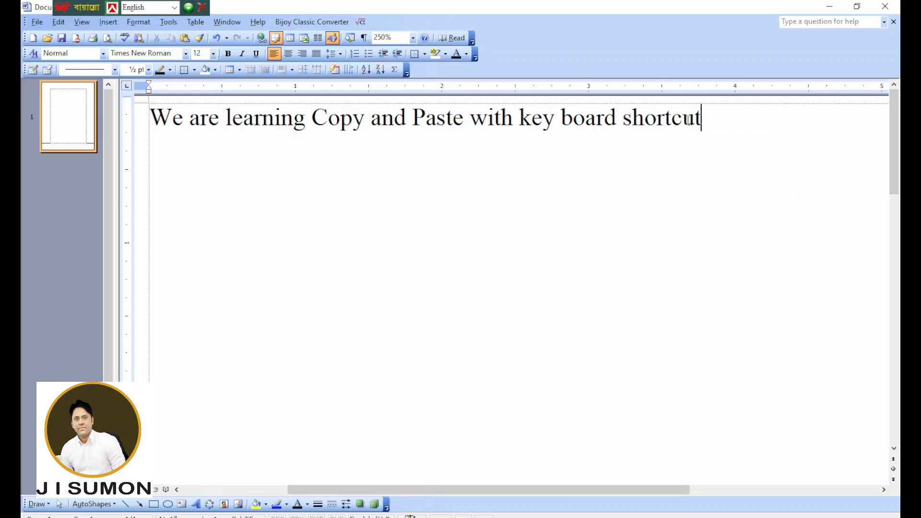
- Copy the entire document text, including the blank lines, and paste it at the end of the document
key(ctrl+a)
key(ctrl+c)
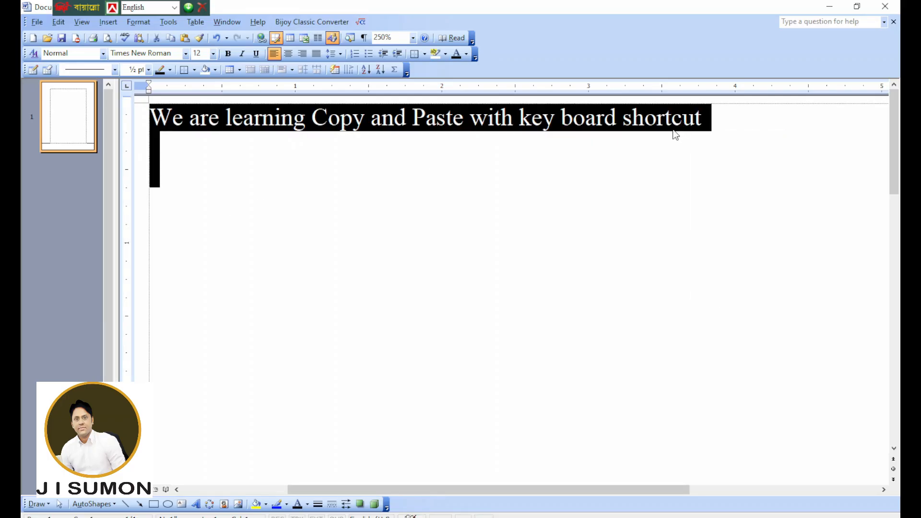
click(723, 117)
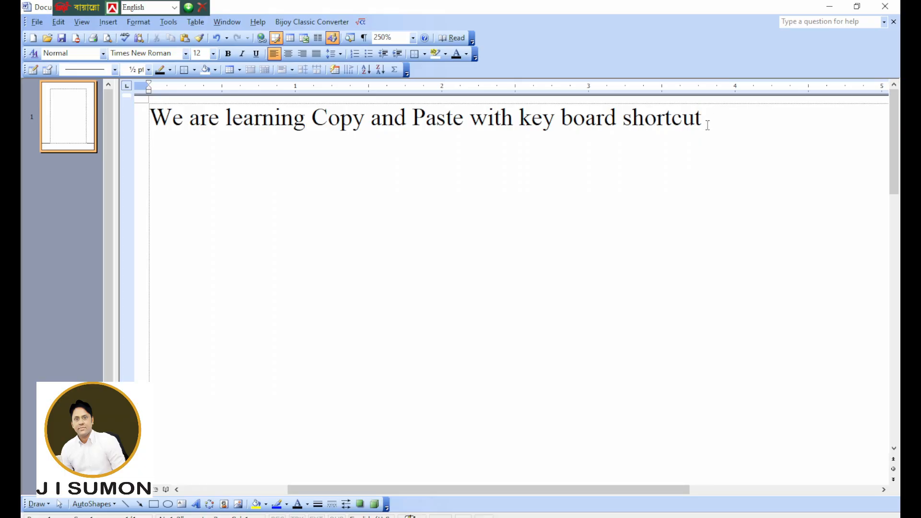
key(ctrl+End)
key(ctrl+v)
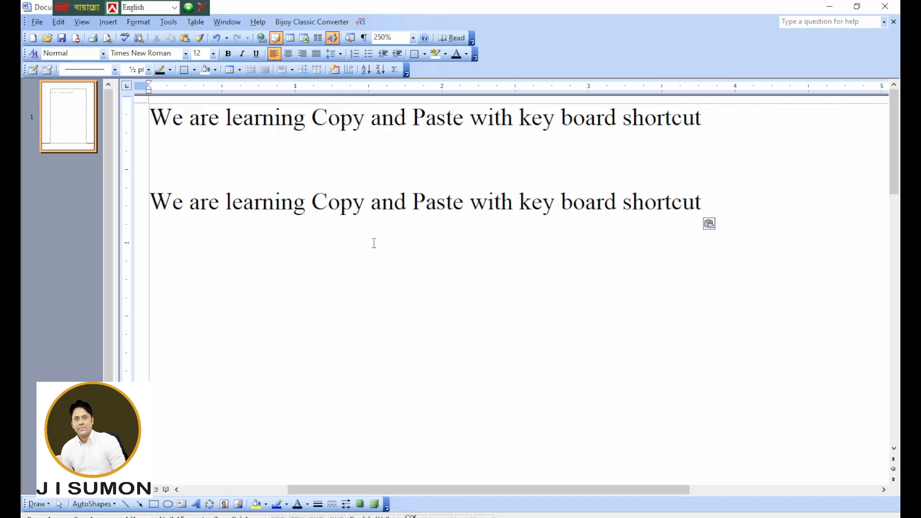
- Delete the pasted repeat of the extended sentence
drag(713, 202, 157, 214)
key(Delete)
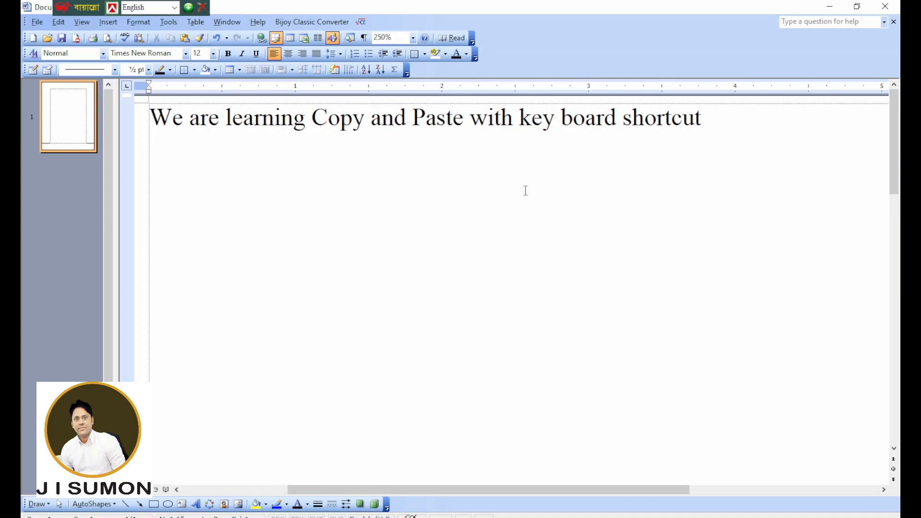
- Replace "key board" with "mouse" in the sentence
drag(620, 125, 153, 144)
double_click(538, 117)
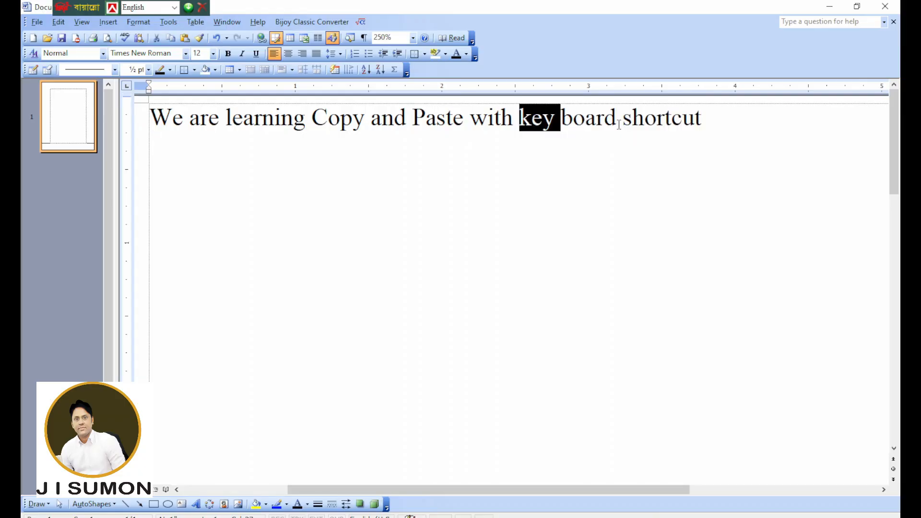
drag(618, 125, 526, 127)
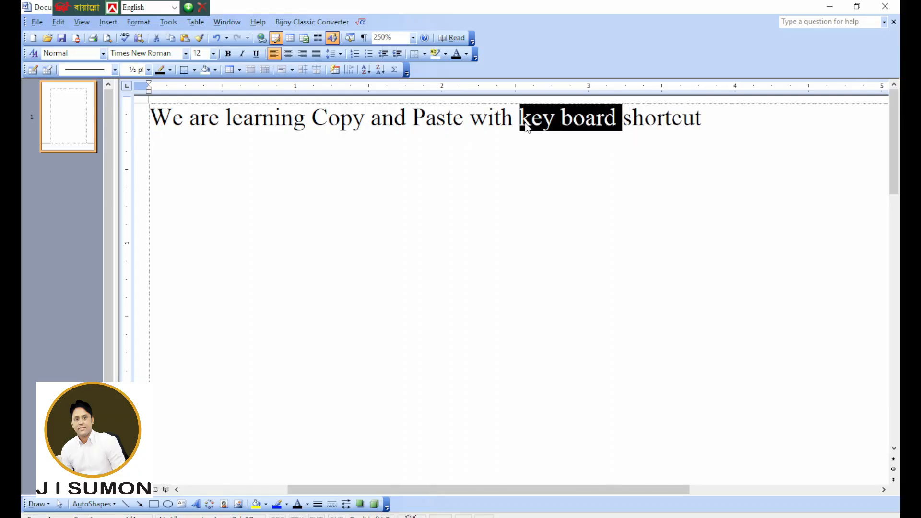
text(mouse)
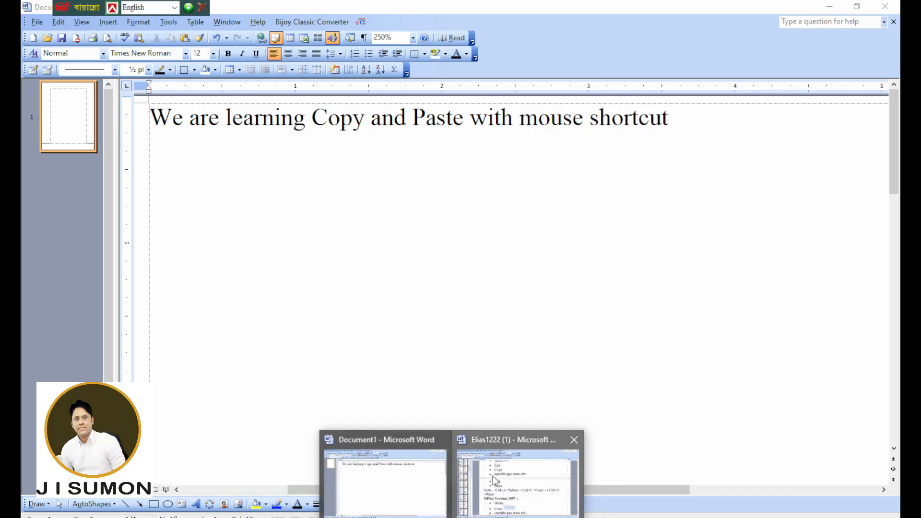
- Review the Copy and Paste rules and the shortcut note in the other open Word document, and return to the practice document
click(493, 475)
scroll(486, 284, down, 3)
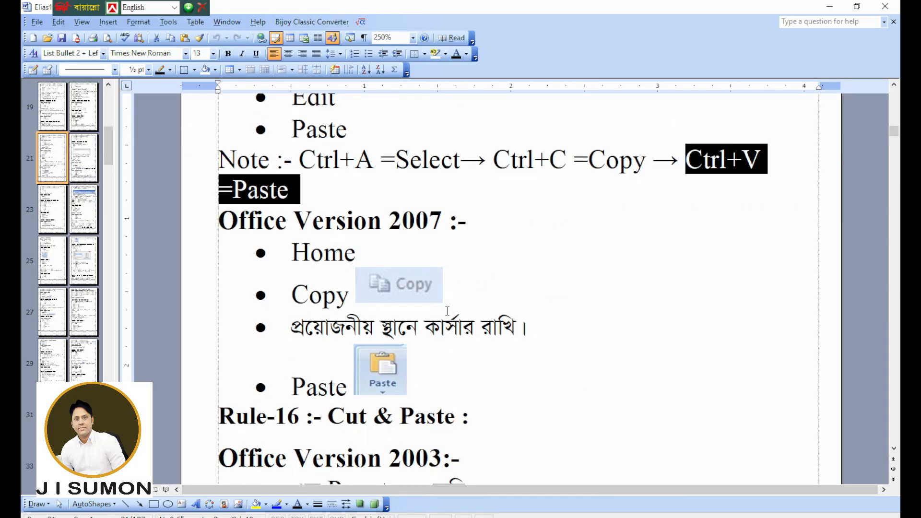
scroll(447, 311, up, 2)
scroll(447, 311, down, 2)
scroll(446, 311, up, 1)
scroll(446, 310, down, 3)
scroll(447, 311, up, 3)
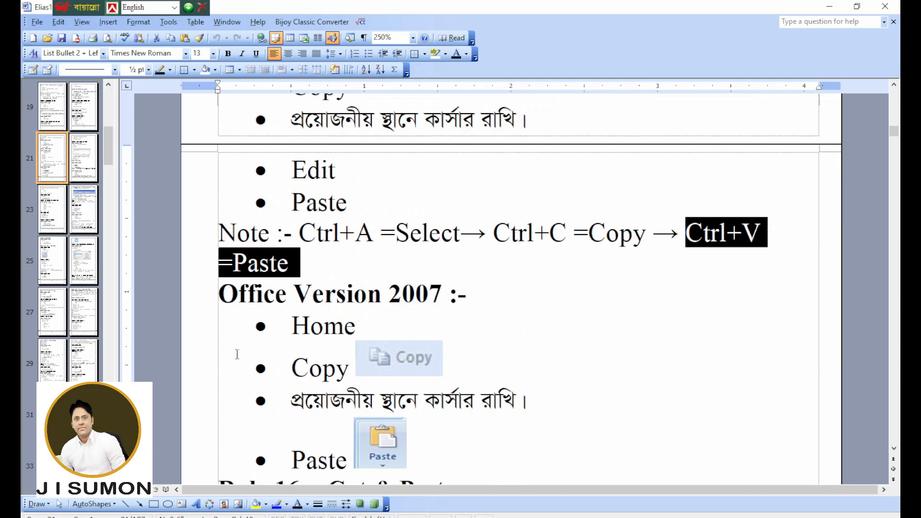
click(311, 272)
mouse_move(451, 516)
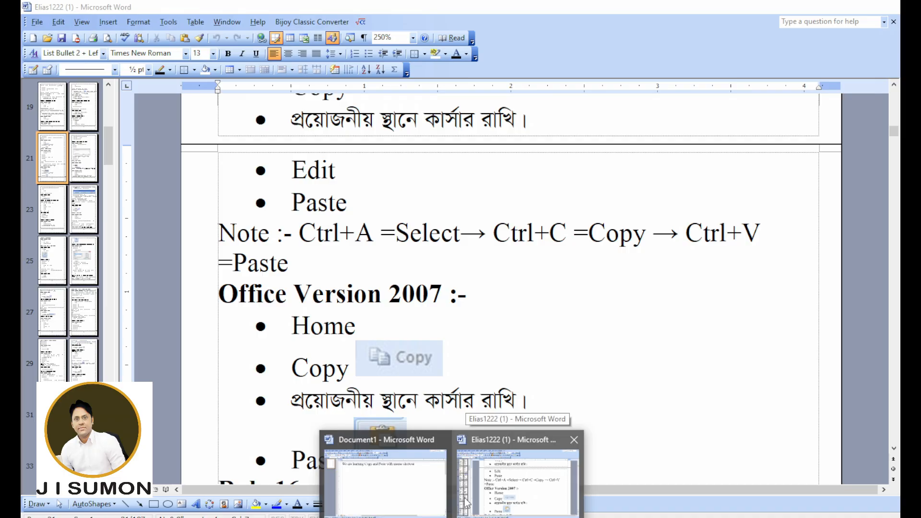
click(374, 479)
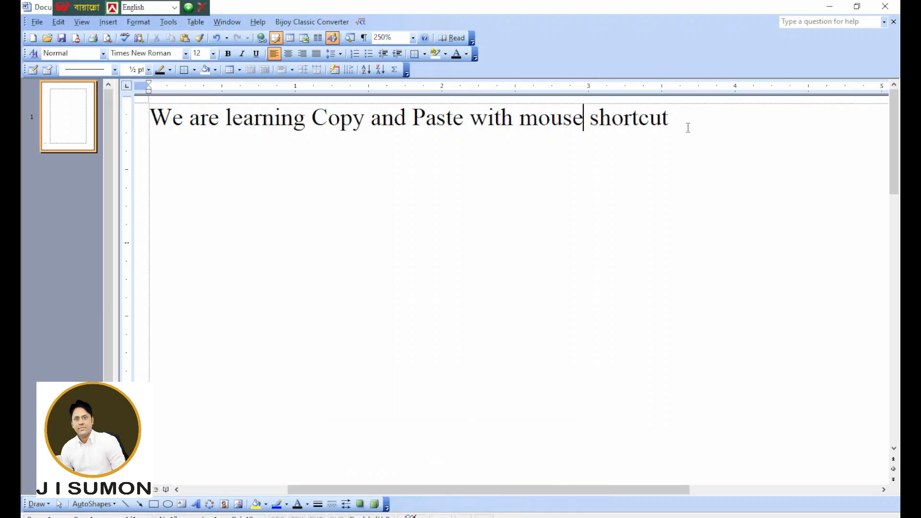
- Copy the whole sentence and paste it further down the page, leaving three blank lines below the original
drag(690, 124, 150, 120)
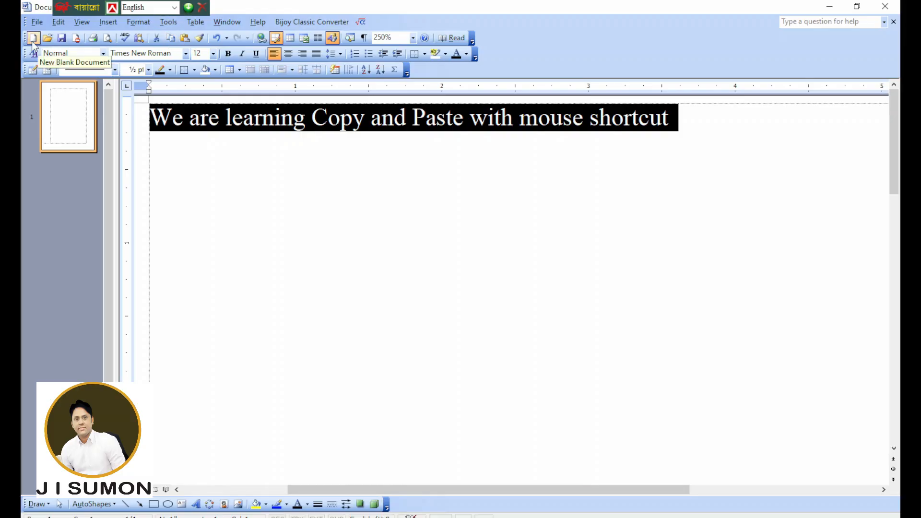
click(171, 39)
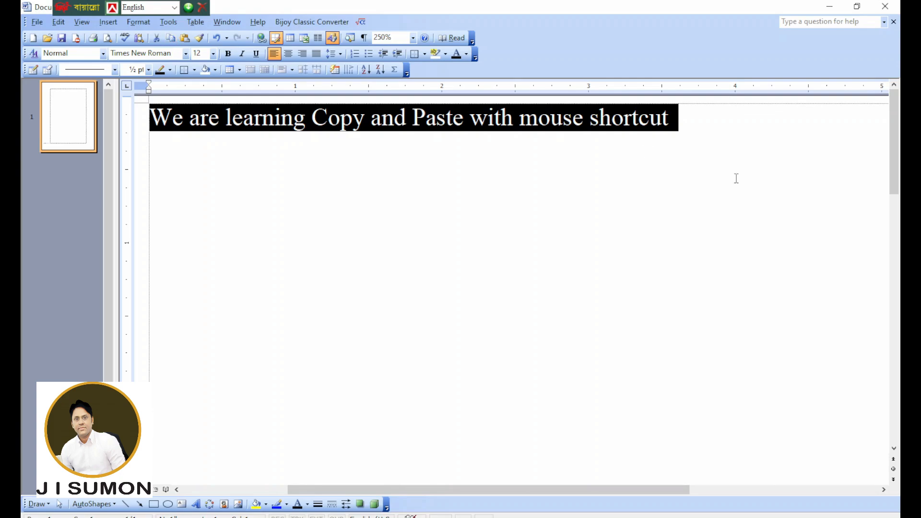
click(728, 136)
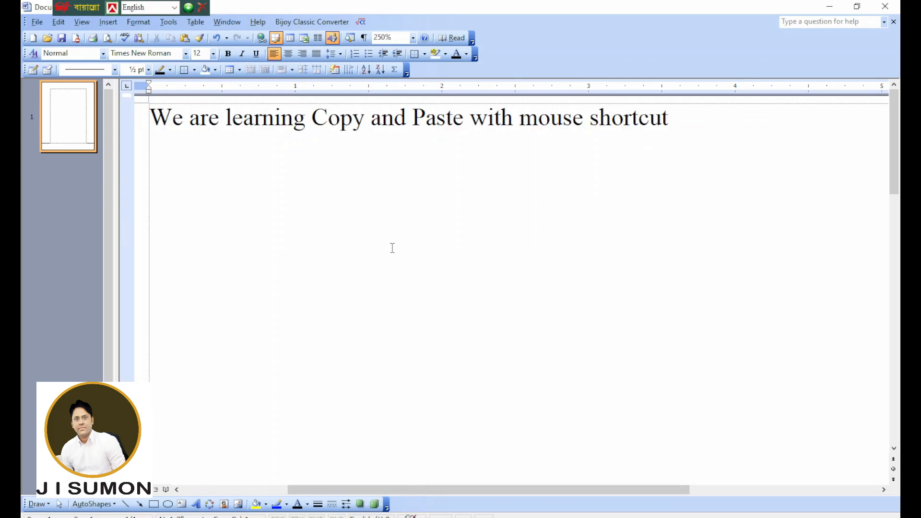
click(187, 46)
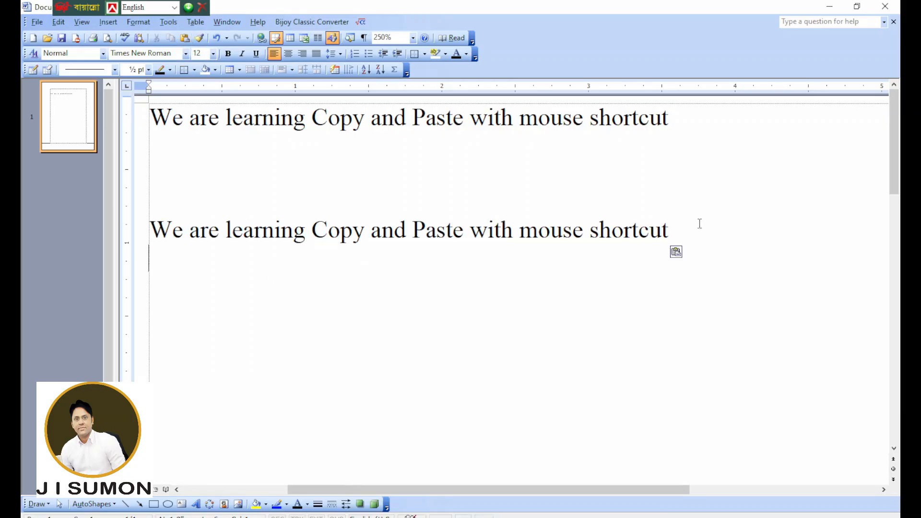
- Delete the pasted repeat of the sentence together with the blank lines above it
drag(733, 219, 149, 230)
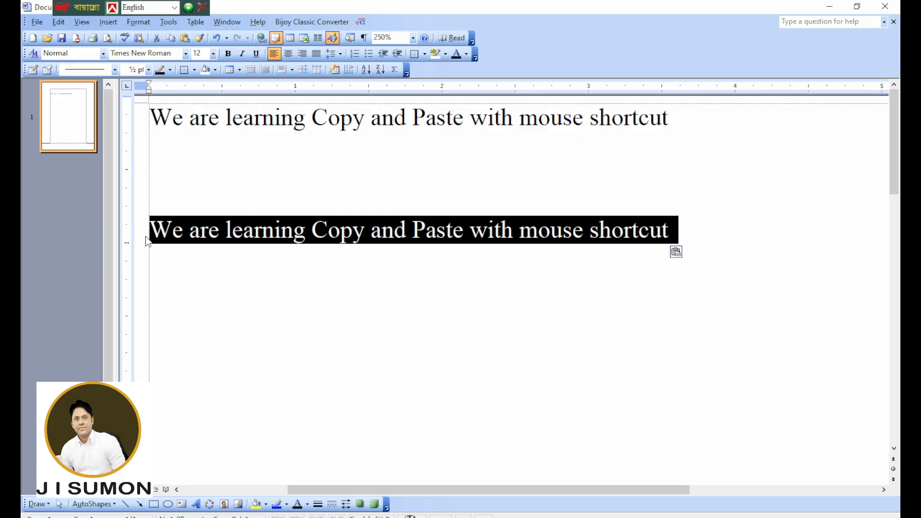
key(Delete)
key(BackSpace)
key(BackSpace)
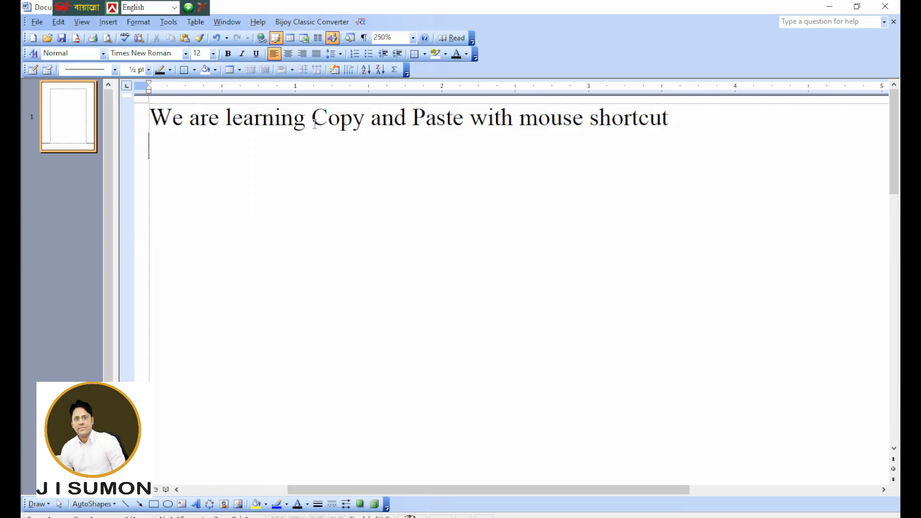
- Change "Copy" to "Cut" in the sentence and replace "mouse shortcut" with "commad"
drag(364, 119, 329, 117)
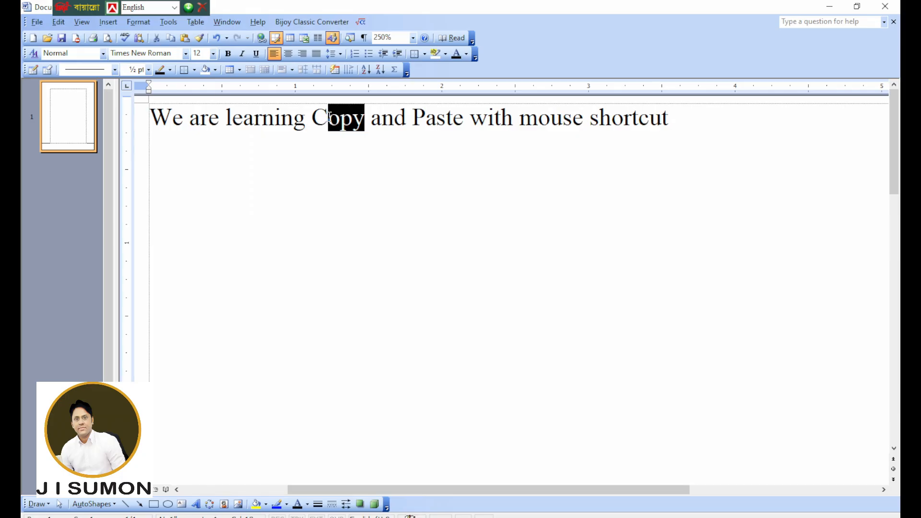
text(ut)
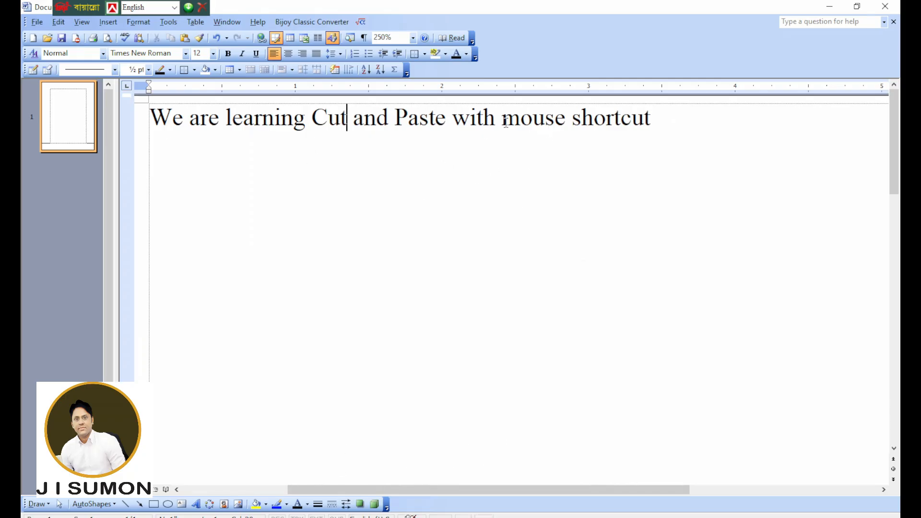
drag(506, 121, 567, 124)
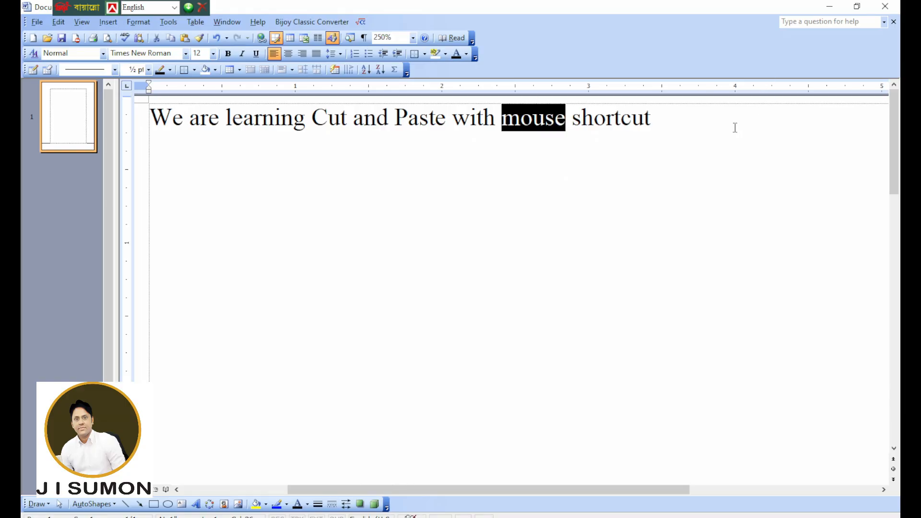
mouse_move(652, 120)
mouse_down()
mouse_move(511, 117)
mouse_move(489, 128)
mouse_move(647, 122)
mouse_up()
click(492, 126)
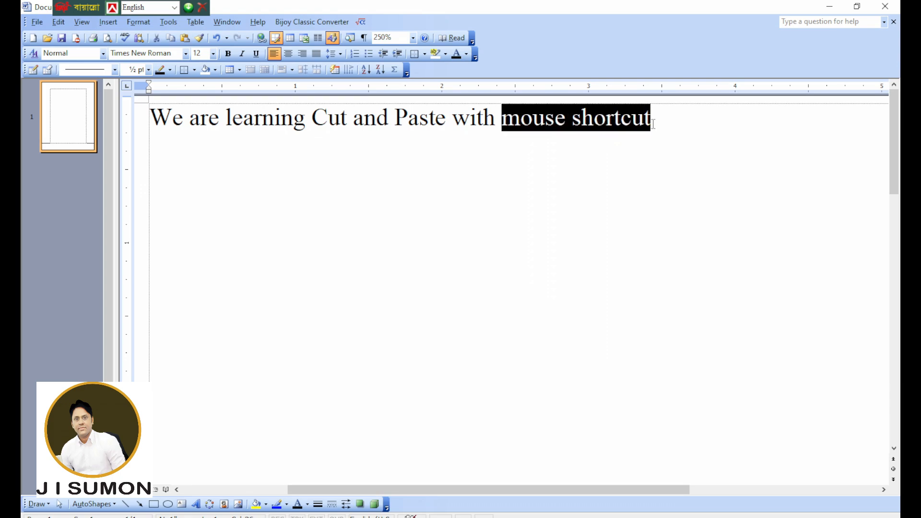
text(commad)
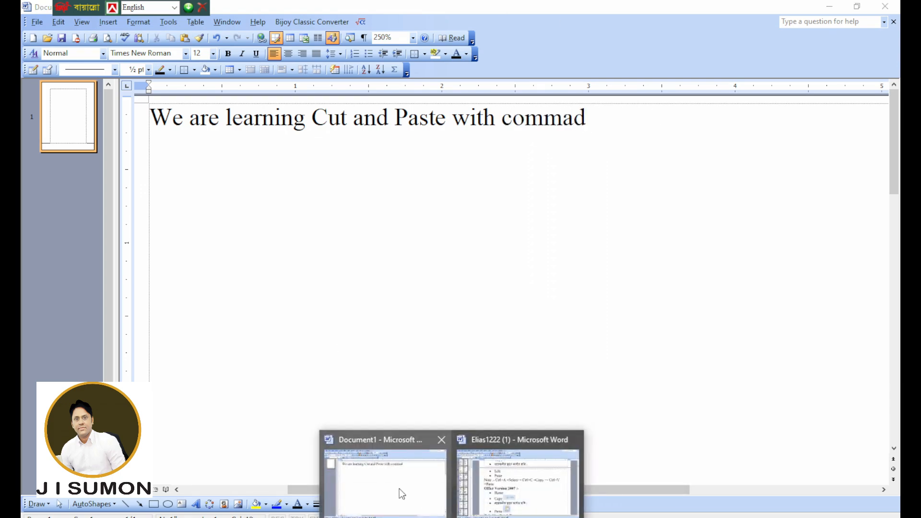
- Switch to the notes document and locate the Rule-16 section on Cut & Paste
click(401, 491)
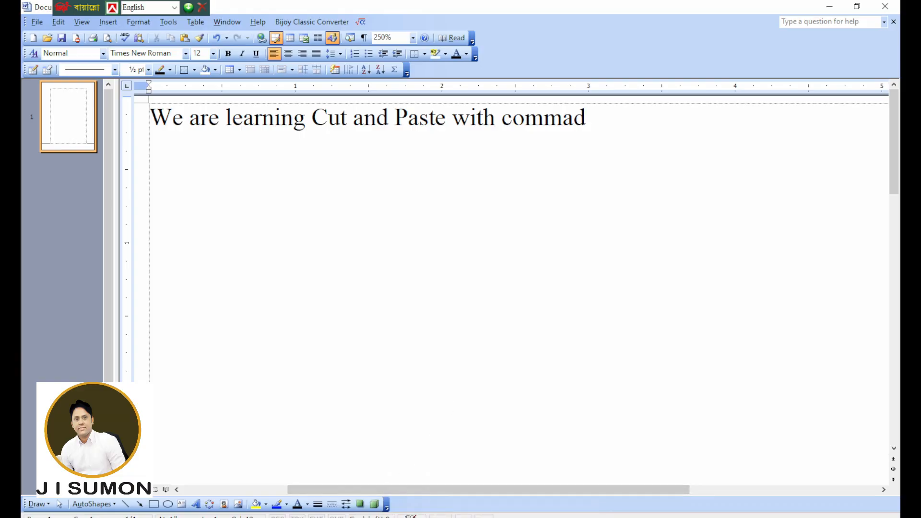
click(502, 477)
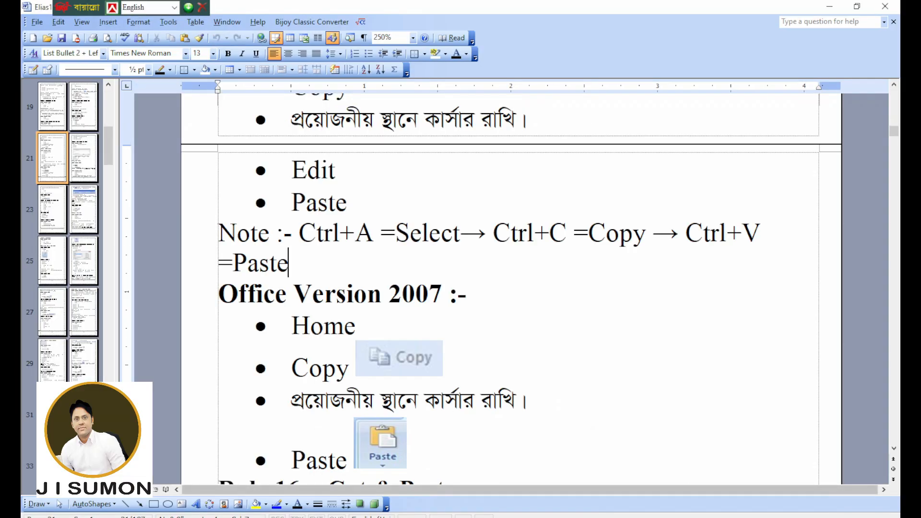
scroll(407, 310, down, 2)
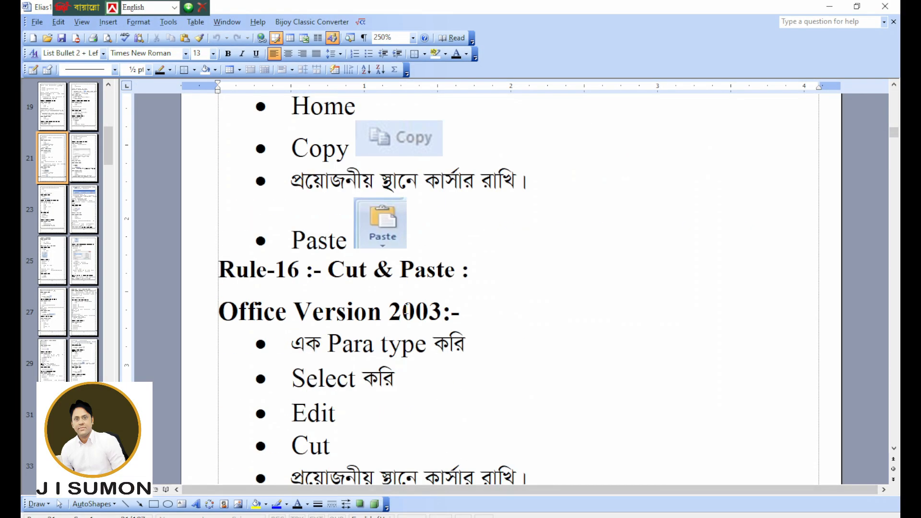
scroll(407, 309, down, 1)
drag(329, 194, 472, 199)
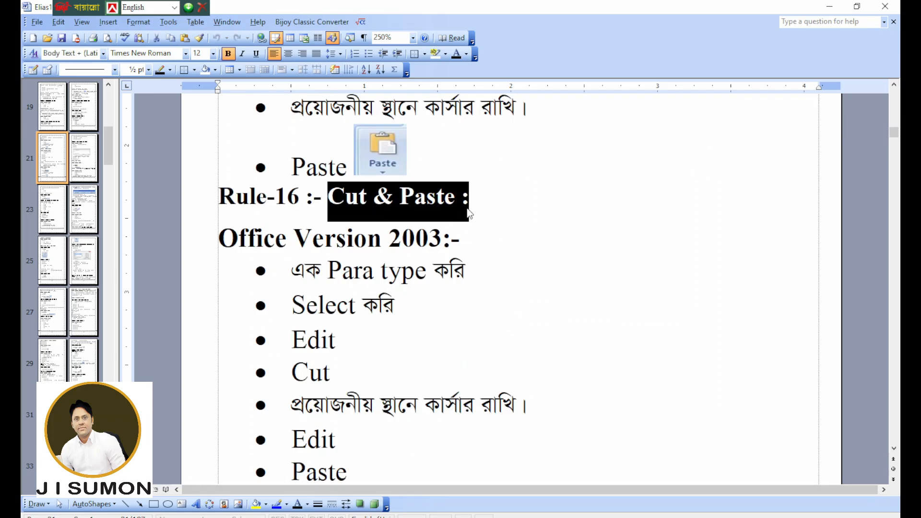
drag(275, 197, 296, 197)
scroll(415, 213, down, 2)
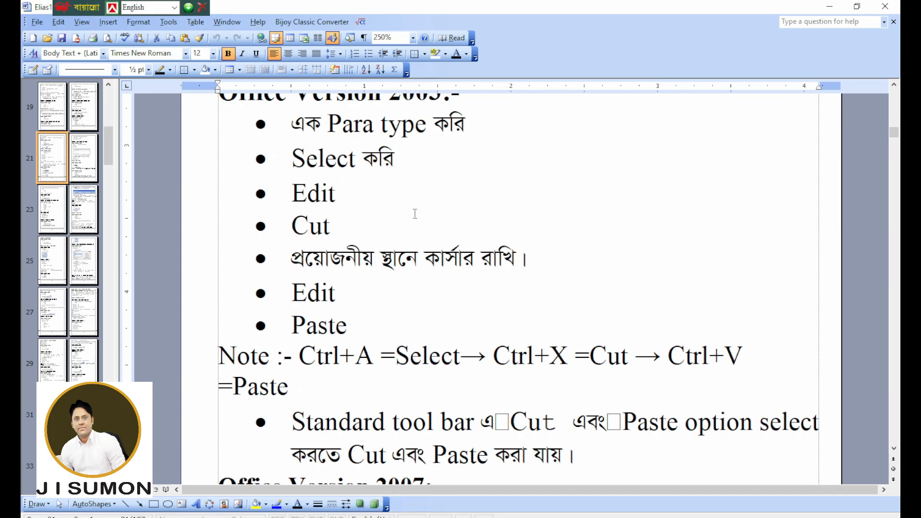
- Read through the Office Version 2003 cut and paste instructions point by point, and return to the practice document
drag(317, 126, 489, 128)
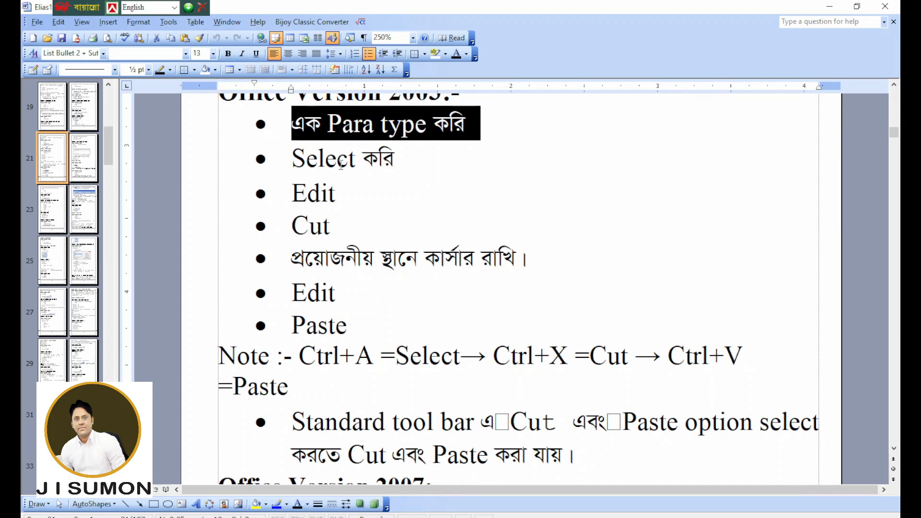
drag(294, 160, 410, 160)
drag(293, 196, 346, 197)
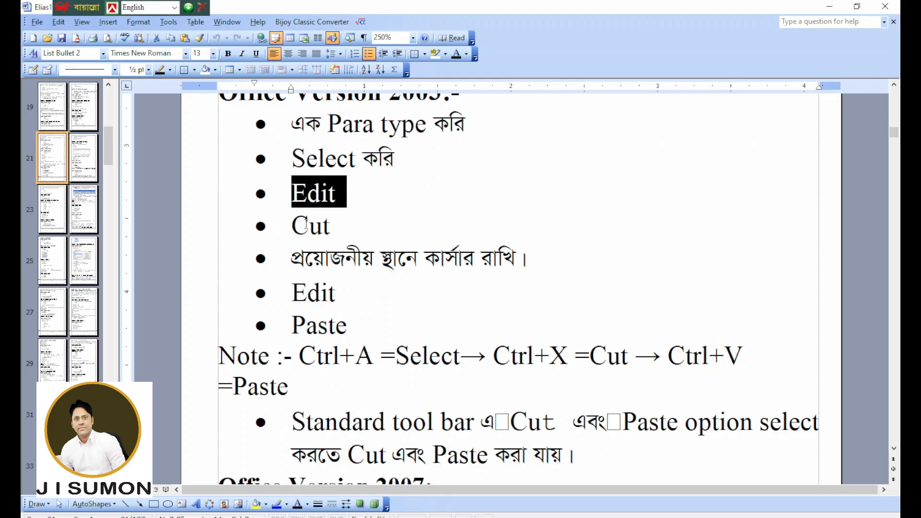
drag(307, 224, 348, 232)
drag(307, 264, 538, 245)
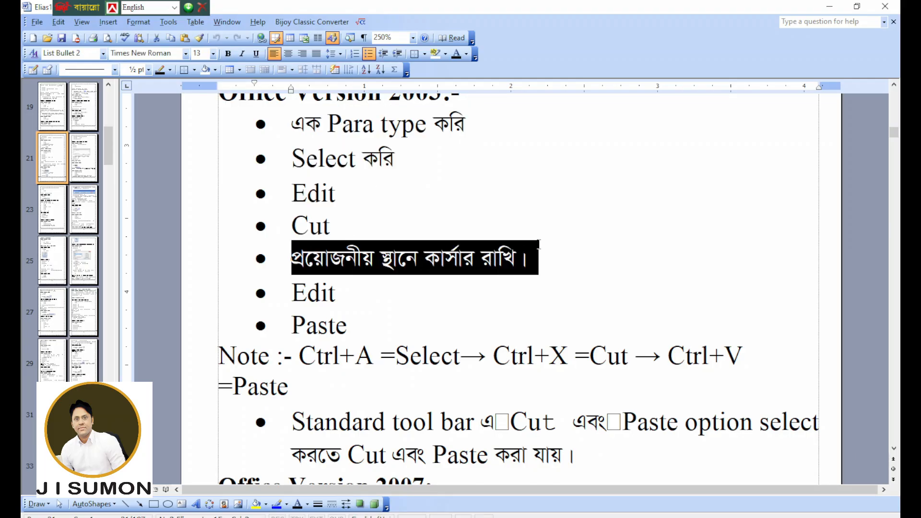
drag(294, 293, 379, 295)
drag(307, 328, 386, 333)
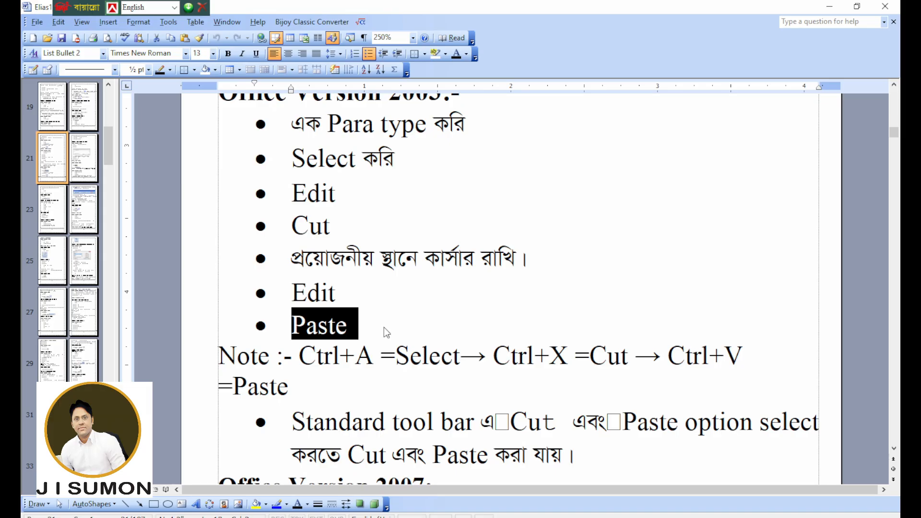
click(390, 441)
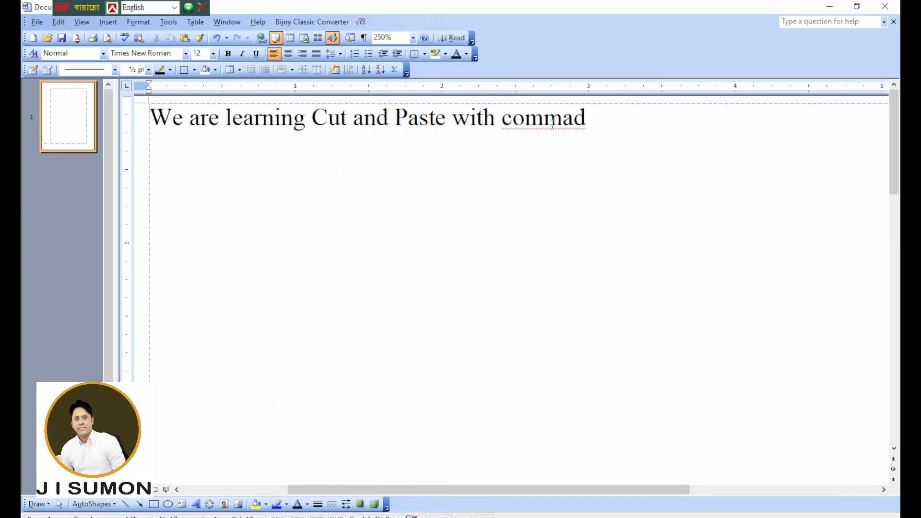
- Correct the misspelled word "commad" to "command" using the spelling suggestion
right_click(586, 132)
click(600, 139)
- Cut the entire document text, insert five blank lines, and paste the text back below them
key(ctrl+a)
key(ctrl+c)
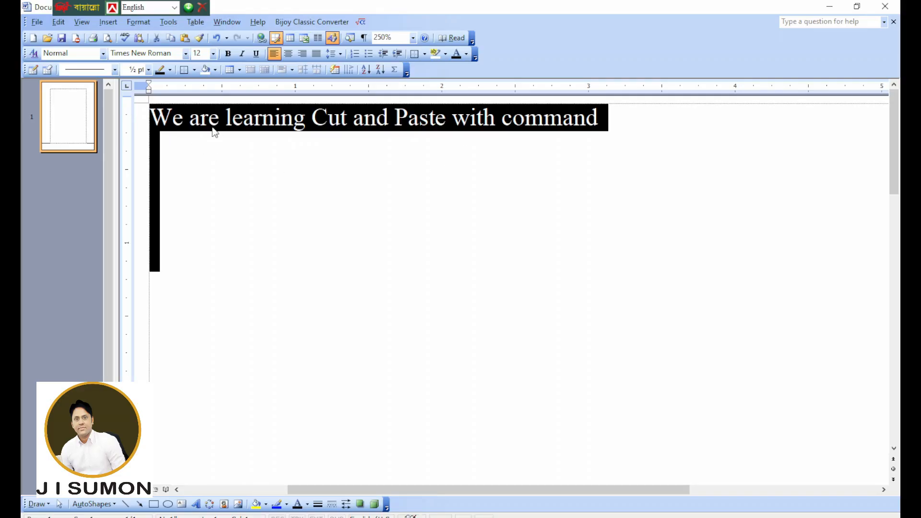
click(58, 21)
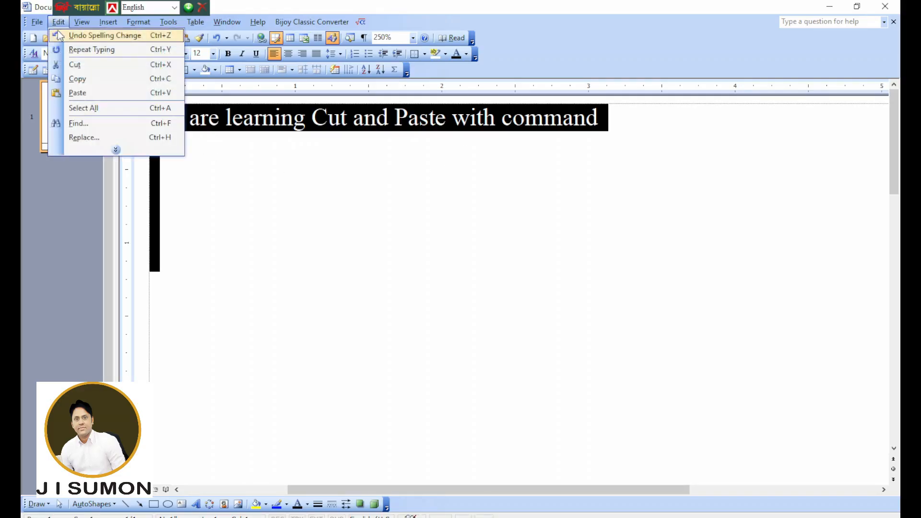
click(82, 68)
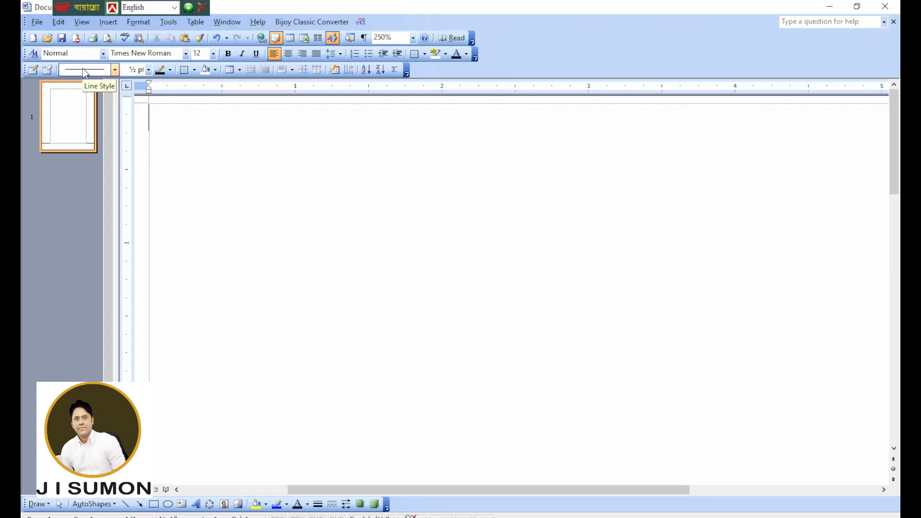
key(Return)
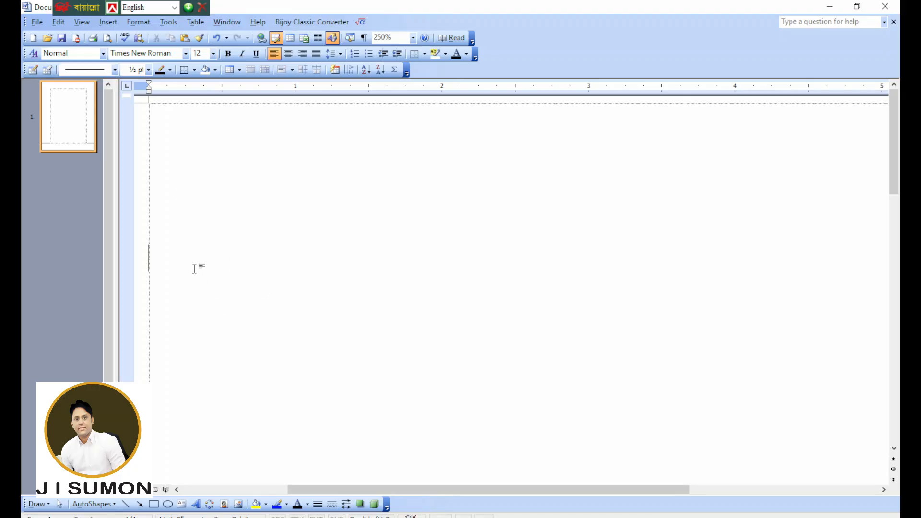
click(58, 21)
click(96, 94)
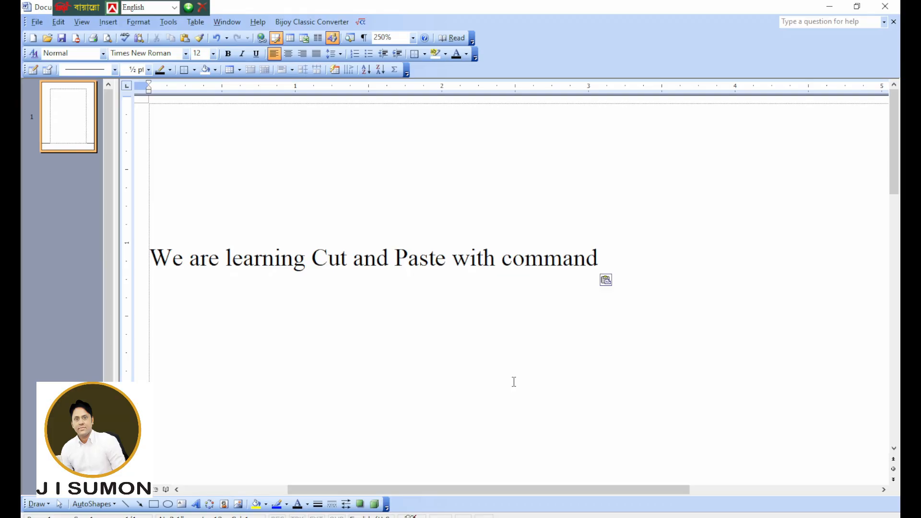
- Remove the blank lines that follow the pasted sentence
key(BackSpace)
key(BackSpace)
key(BackSpace)
key(BackSpace)
key(BackSpace)
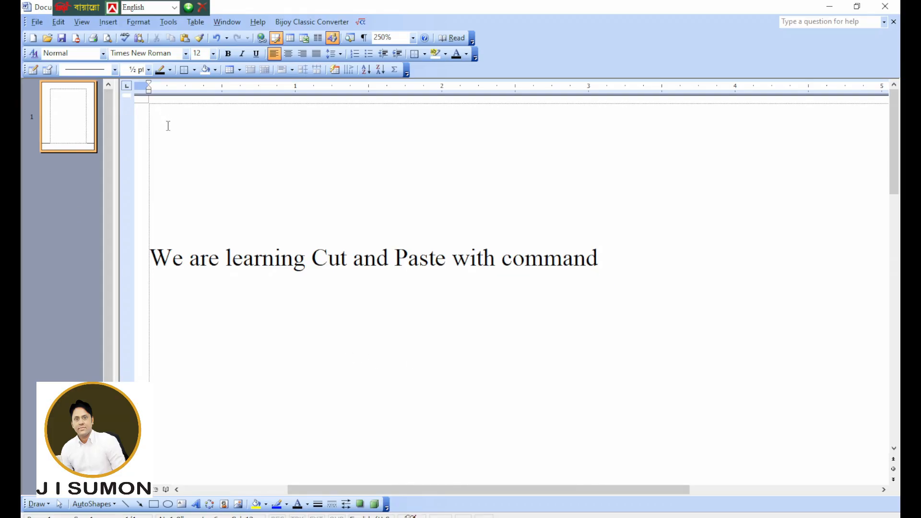
- Undo the recent changes back to before the document text was cut
key(ctrl+z)
key(ctrl+z)
key(ctrl+z)
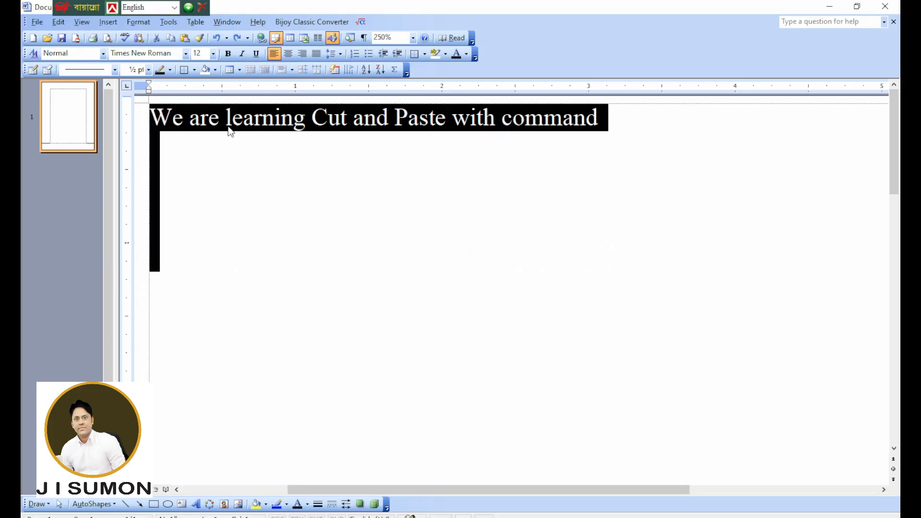
- Replace the word "command" at the end of the sentence with "Key board shortcut"
click(198, 164)
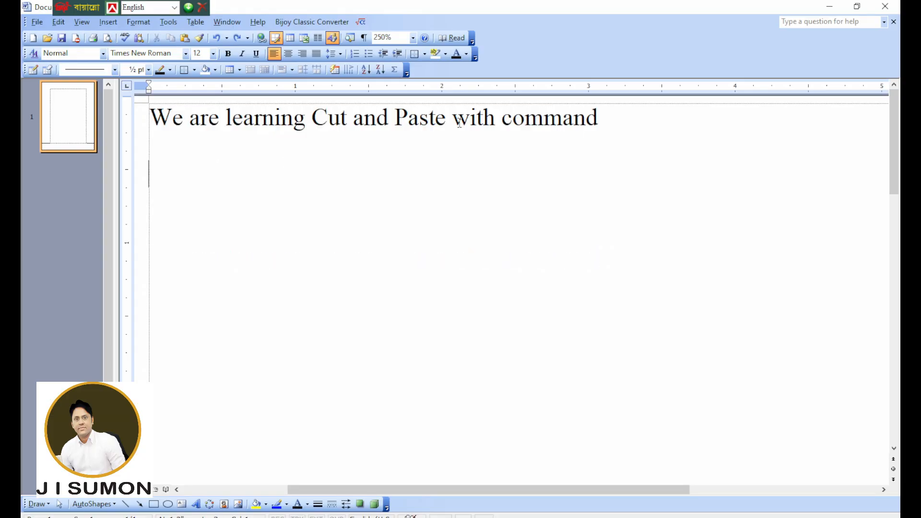
drag(503, 119, 600, 119)
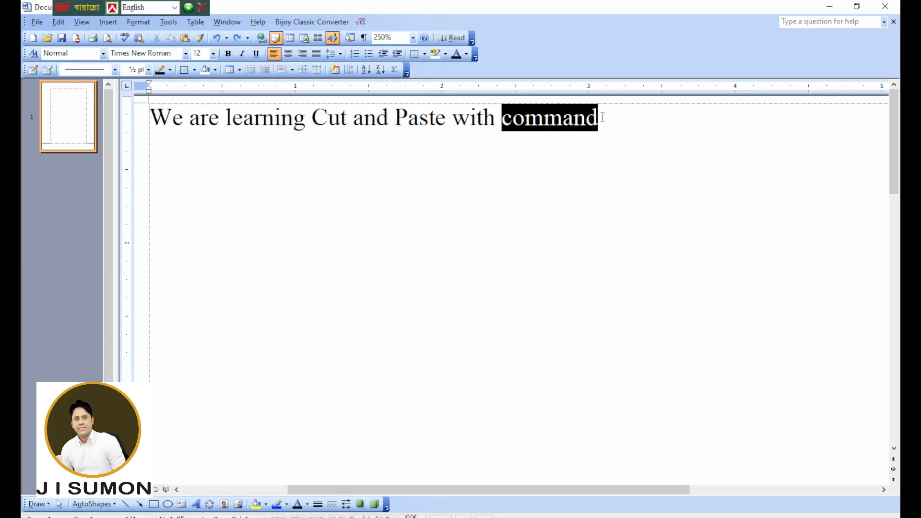
text(M)
key(BackSpace)
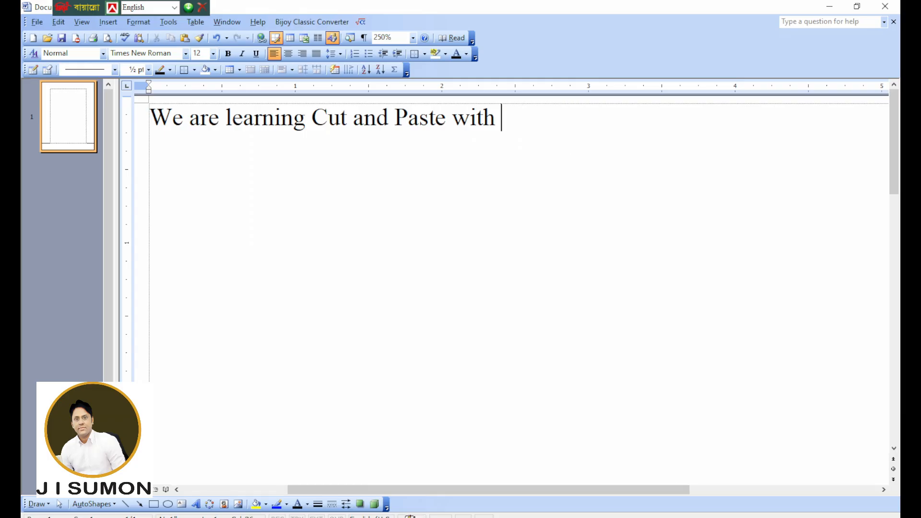
text(Key boa)
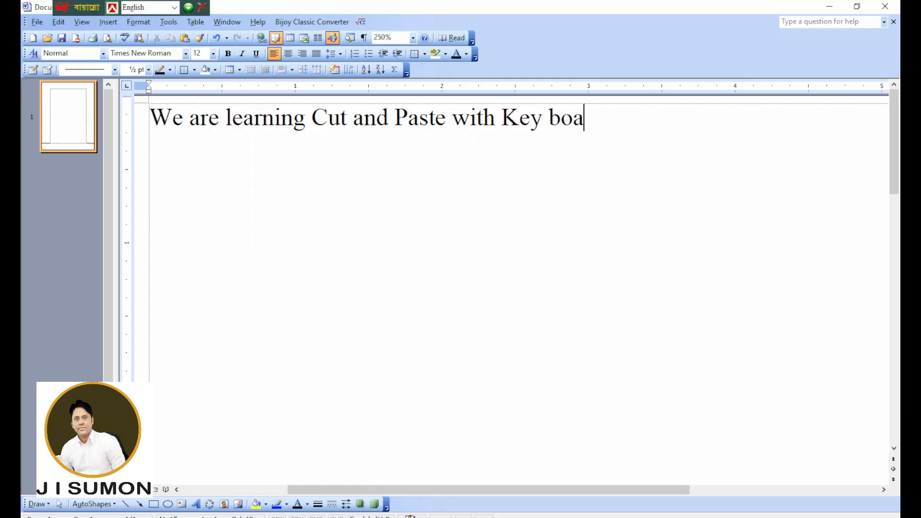
text(rd sh)
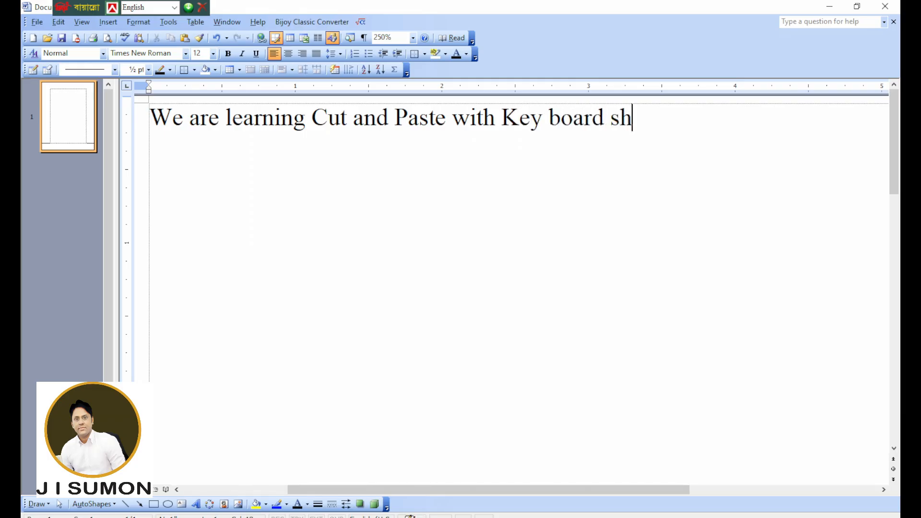
text(ort cu)
key(BackSpace)
key(BackSpace)
key(BackSpace)
text(cut)
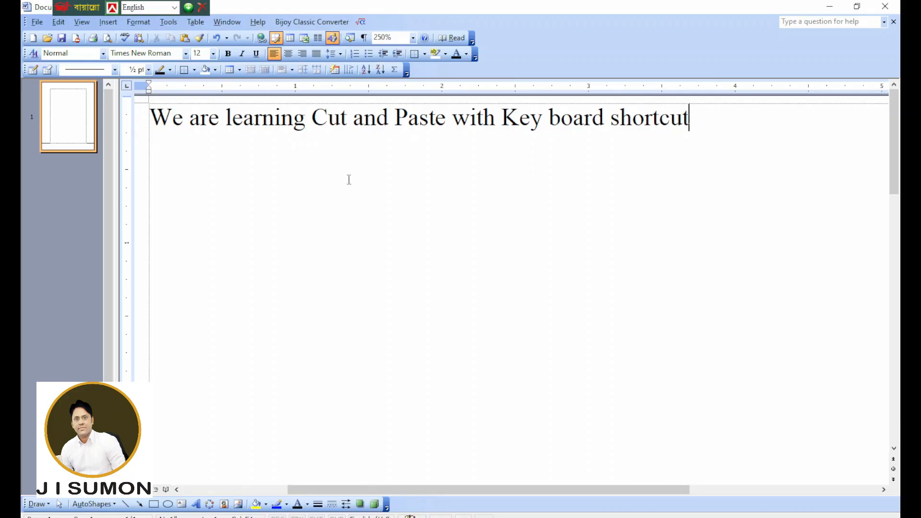
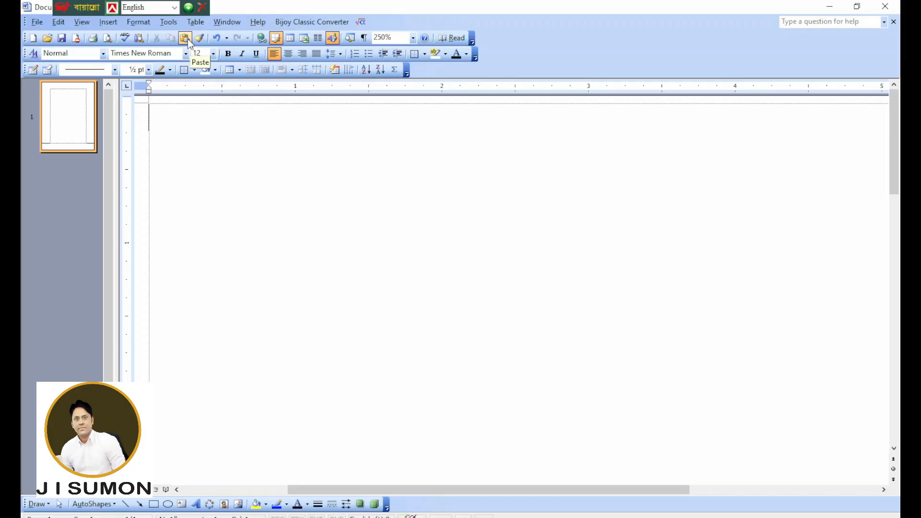
- Paste the cut sentence back into the empty document
click(185, 38)
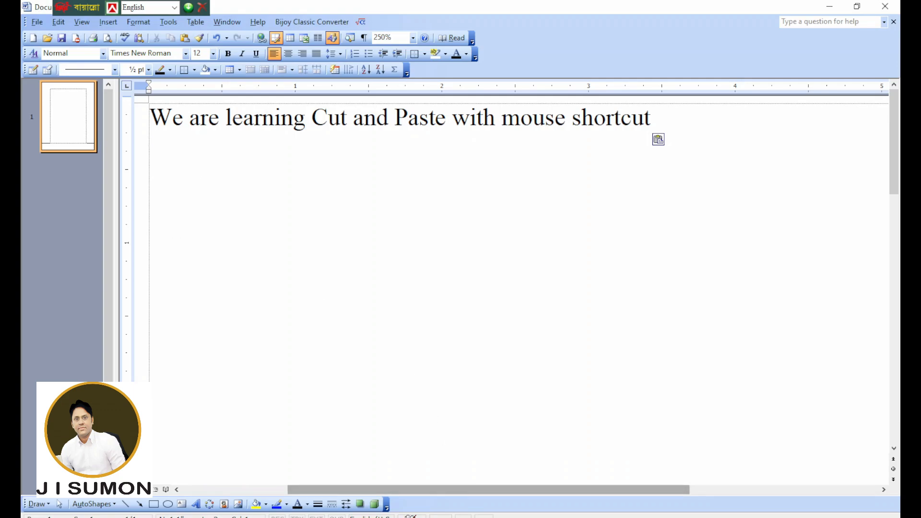
- Switch to the lesson notes document and review the Rule-17 Find instructions for Office Version 2003
mouse_move(415, 492)
click(489, 487)
scroll(403, 341, down, 8)
scroll(400, 312, down, 3)
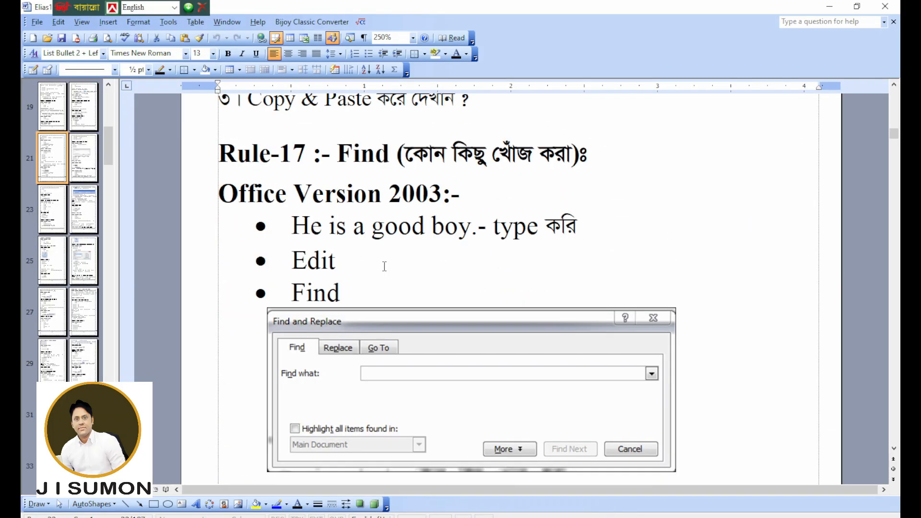
scroll(397, 294, up, 3)
drag(243, 189, 586, 191)
click(458, 222)
drag(457, 221, 229, 223)
drag(509, 251, 248, 247)
scroll(403, 288, down, 1)
scroll(404, 187, down, 1)
drag(337, 154, 404, 154)
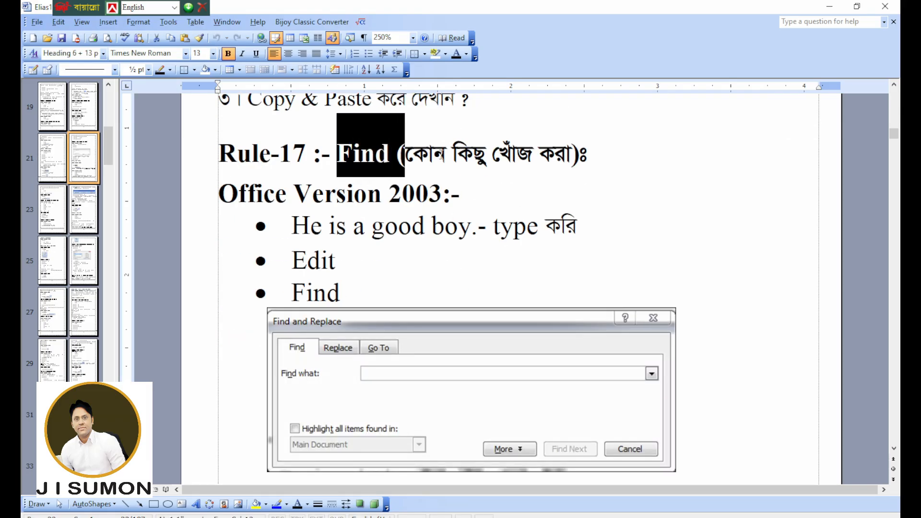
click(437, 156)
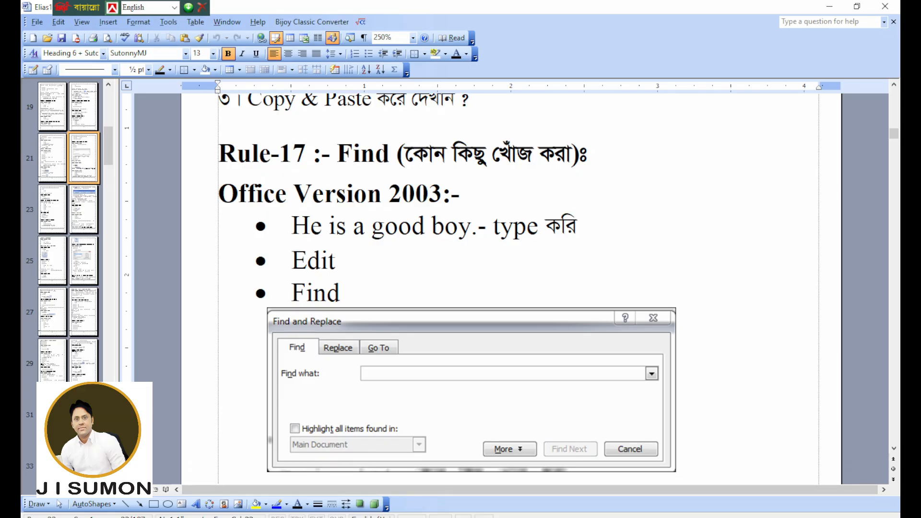
- Return to the practice document and replace "Cut and Paste with mouse shortcut" with "Find Command"
click(431, 510)
drag(313, 117, 638, 116)
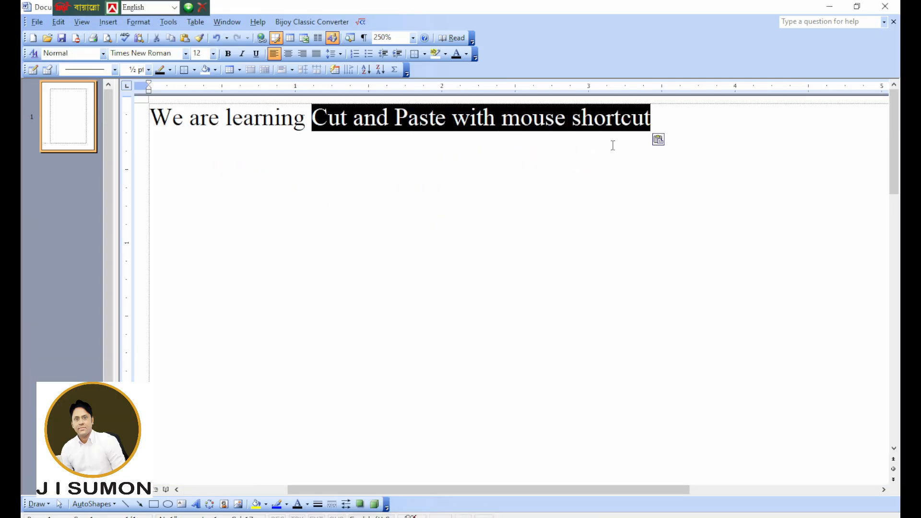
text(Find CDO)
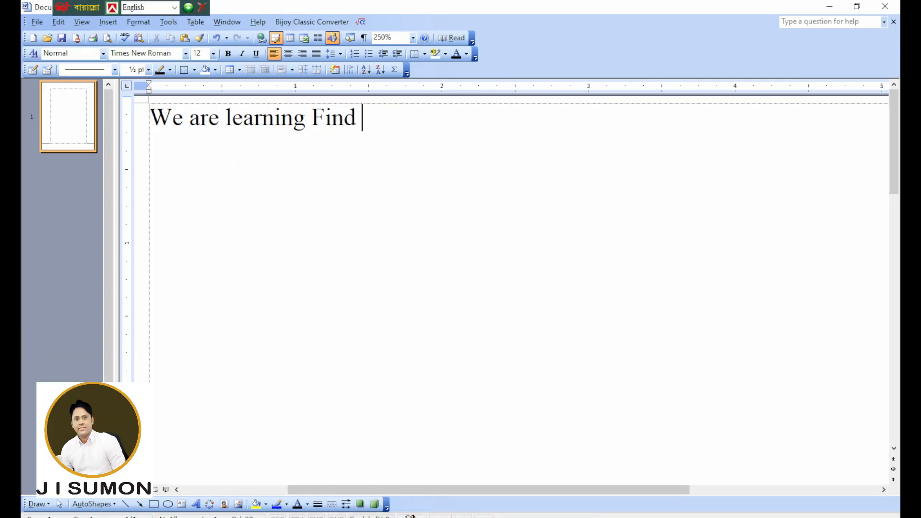
key(BackSpace)
key(BackSpace)
text(ommna)
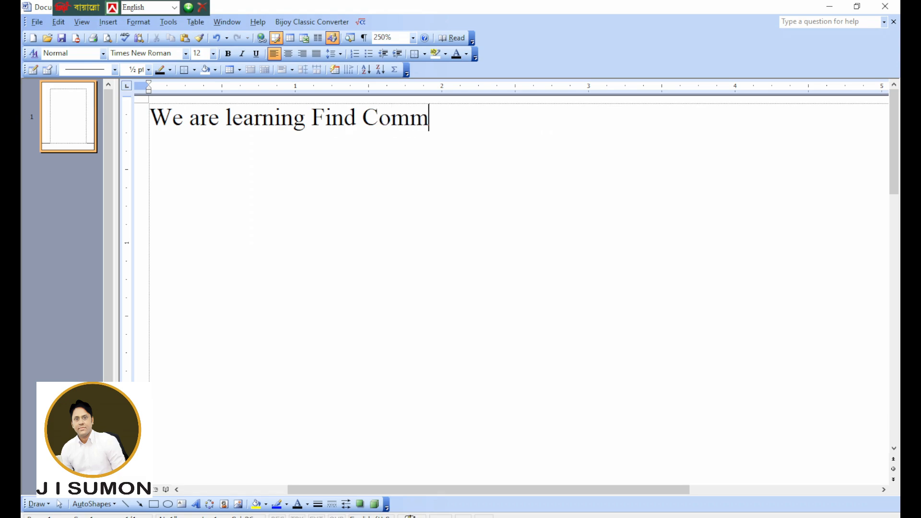
key(BackSpace)
key(BackSpace)
text(and)
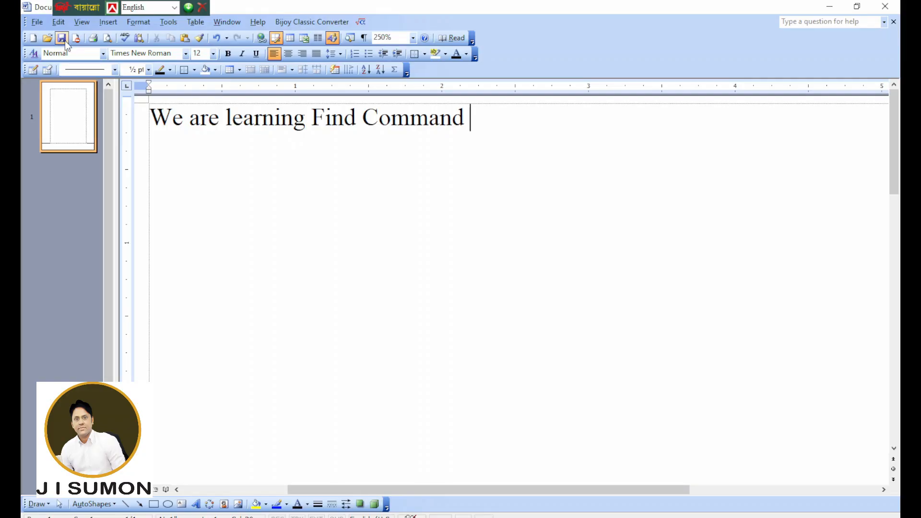
- Search the document for the word "find" with the Find command, and close the search dialog
click(61, 23)
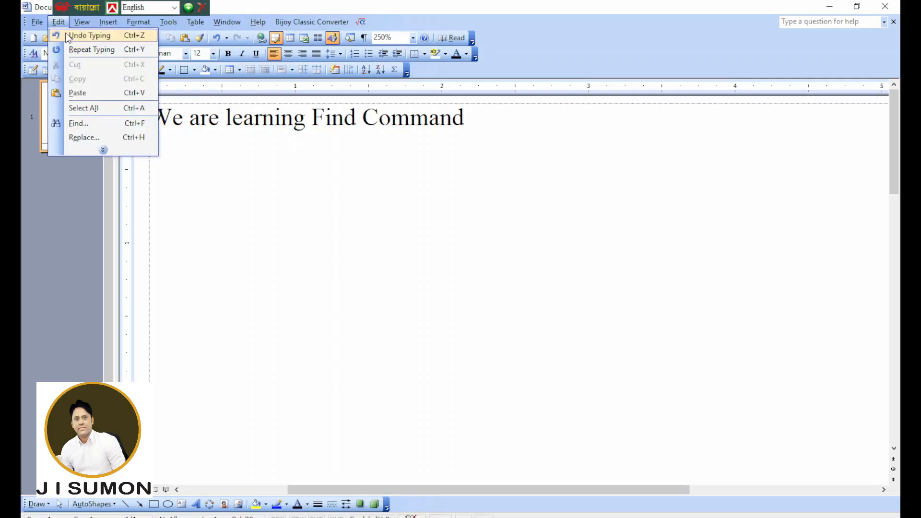
click(85, 124)
drag(531, 111, 490, 167)
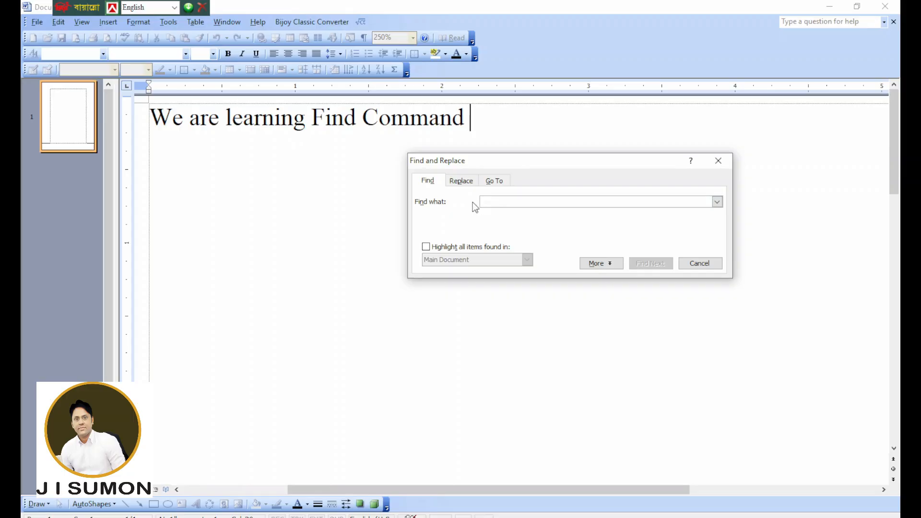
text(find)
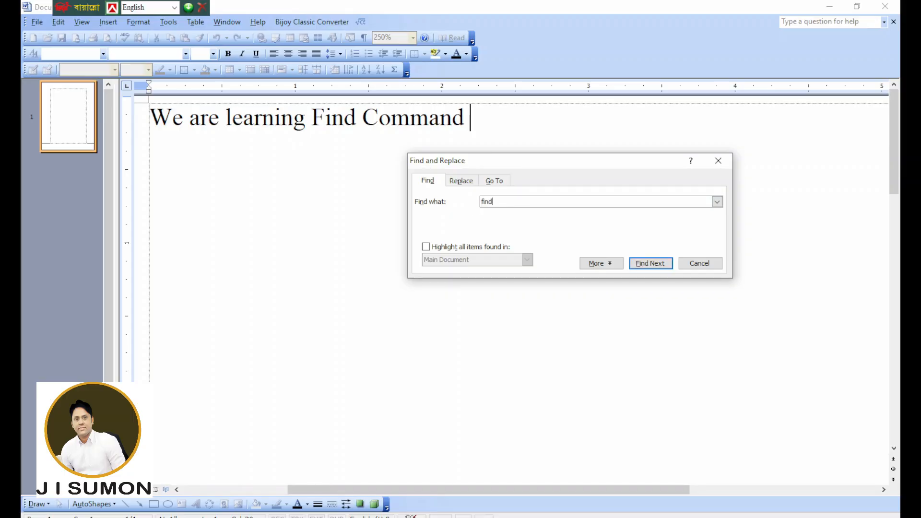
click(655, 268)
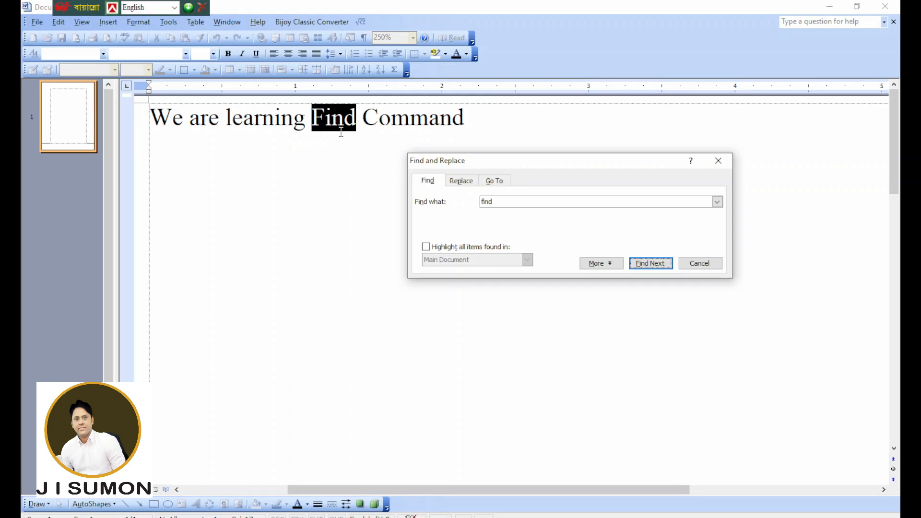
click(696, 265)
- Replace "Command" at the end of the sentence with "with Key board shortcut"
click(391, 120)
drag(475, 117, 362, 119)
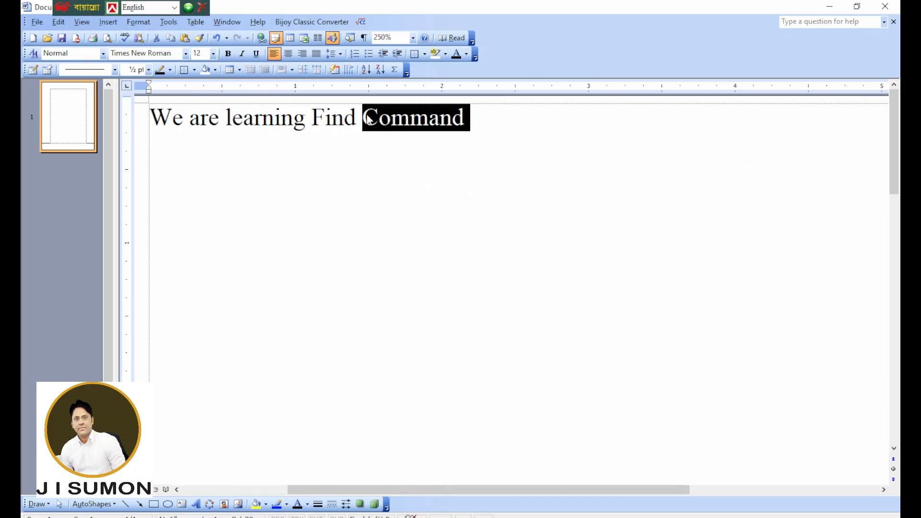
text(wit)
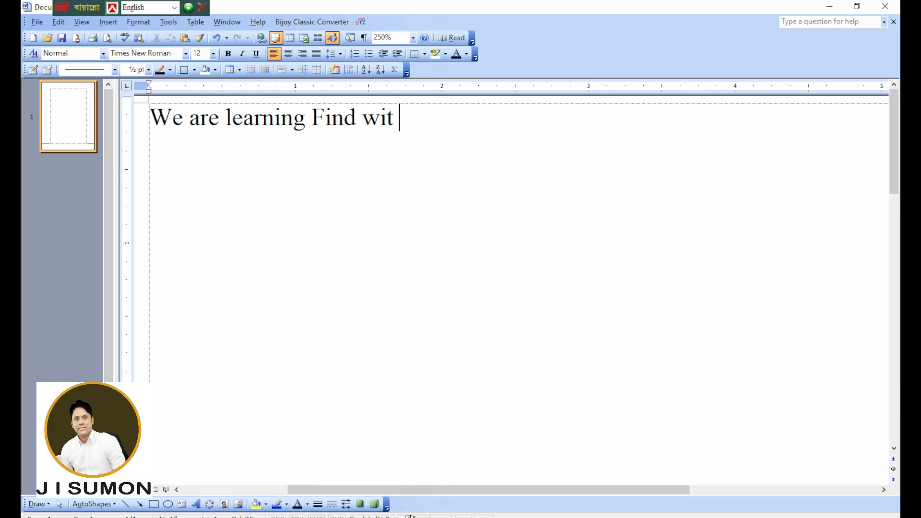
text(h Ke)
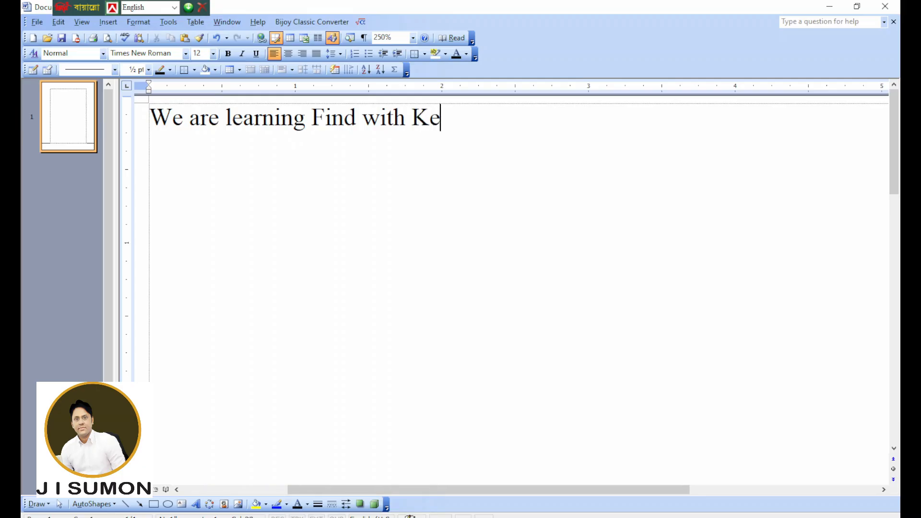
text(y board )
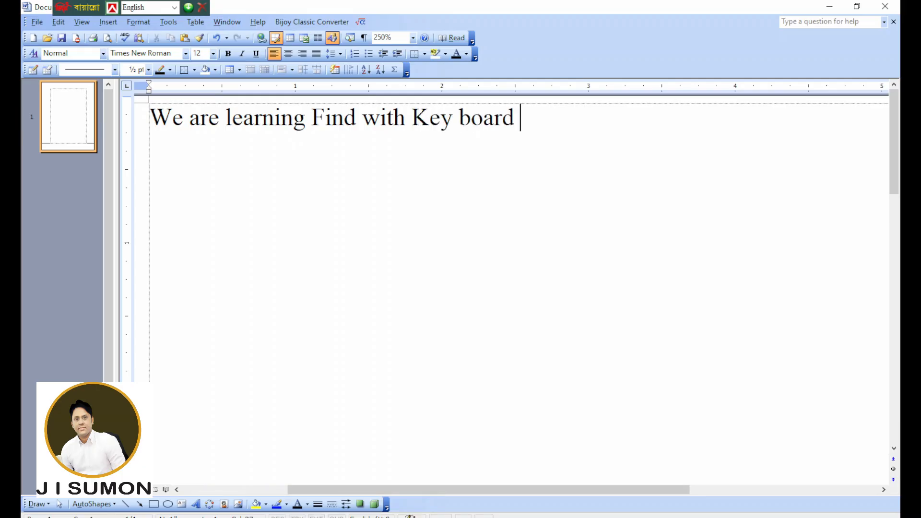
text(shortcut)
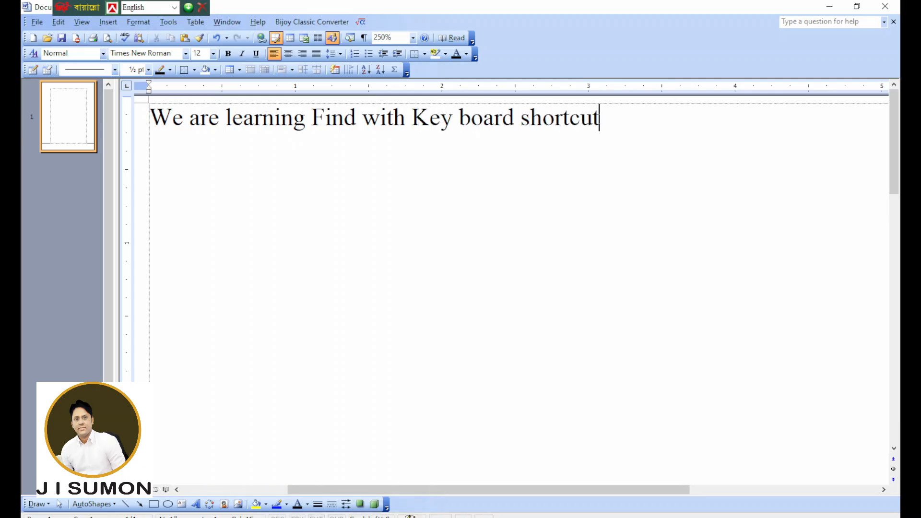
- Switch to the lesson notes document and read the shortcut note at the end of the Office 2003 Find instructions
click(456, 507)
click(483, 482)
scroll(369, 293, down, 6)
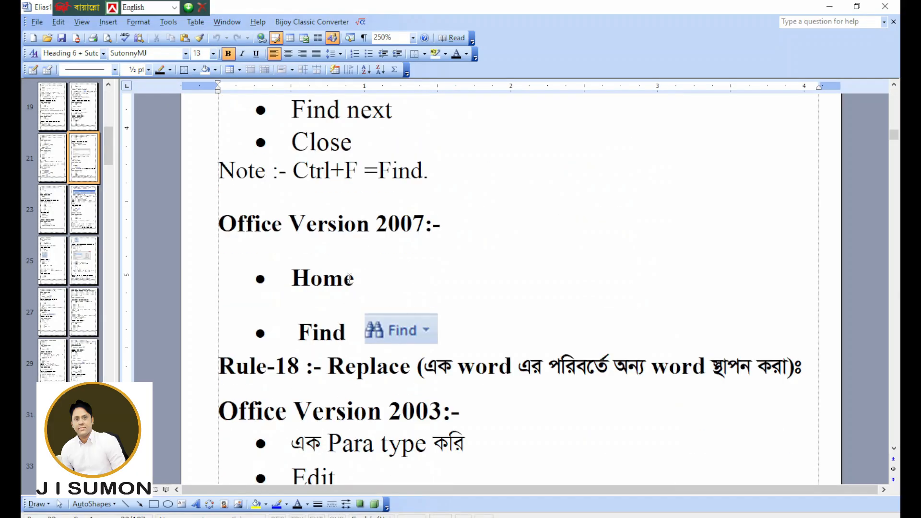
drag(295, 171, 448, 177)
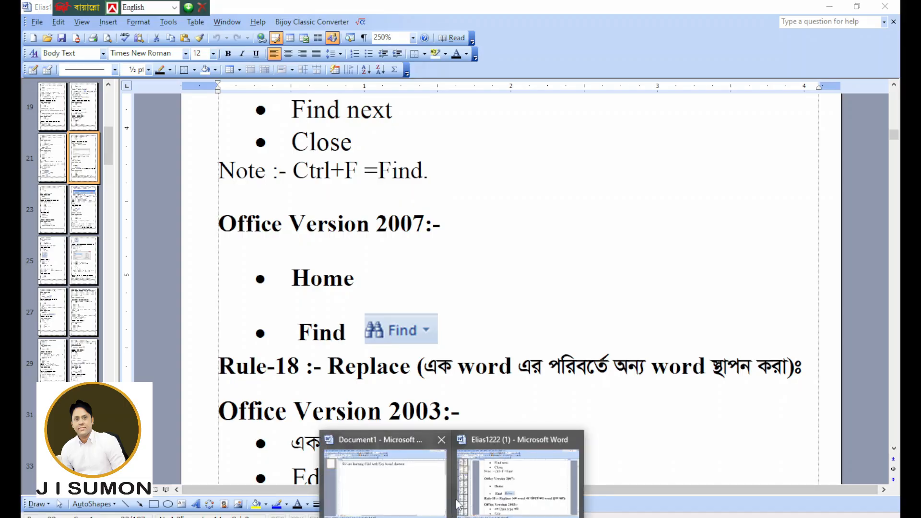
- Return to the practice document, search it for the word "with", and close the search dialog
click(386, 485)
click(396, 124)
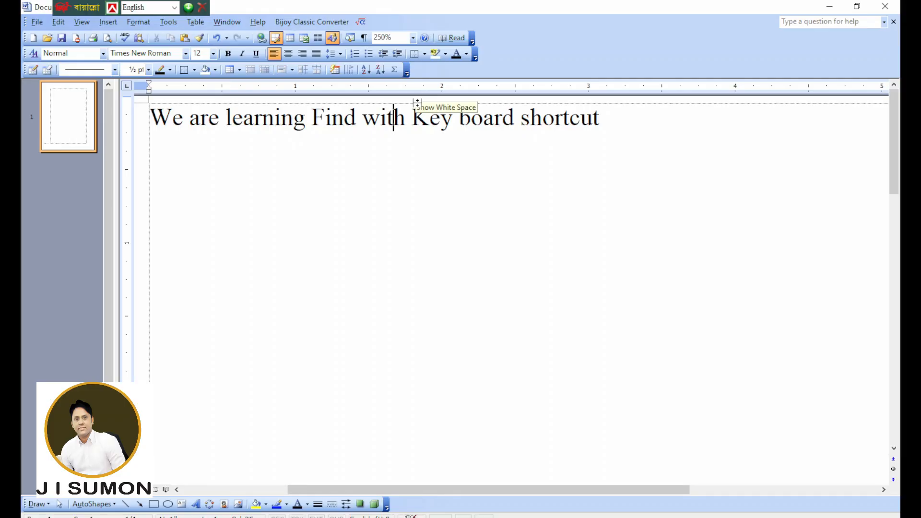
key(ctrl+f)
text(find)
drag(501, 205, 474, 204)
key(BackSpace)
text(with)
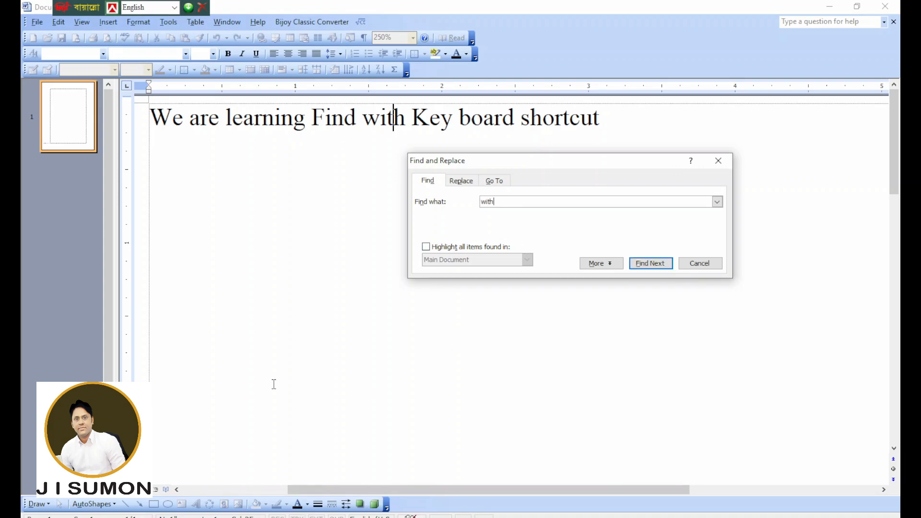
click(659, 265)
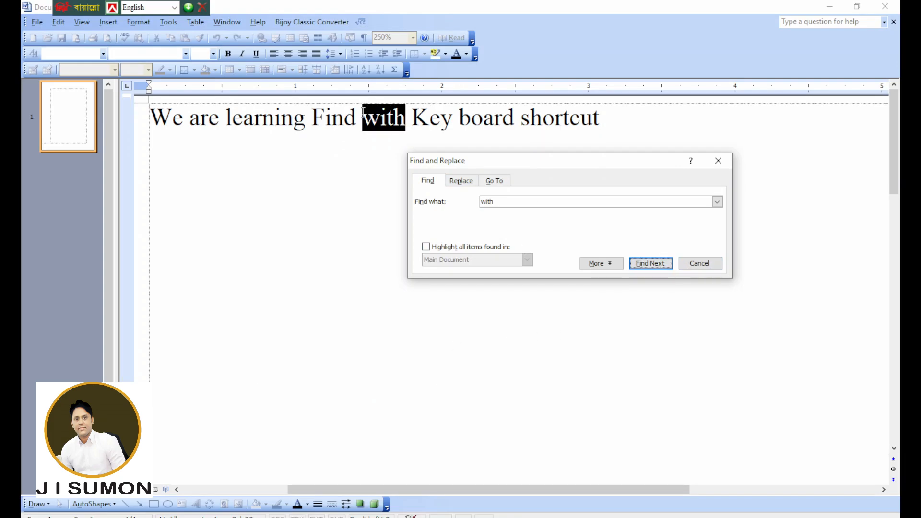
click(704, 264)
- Replace "Key board" in the sentence with "Mouse" and place the cursor on the line below
click(451, 141)
drag(413, 119, 517, 122)
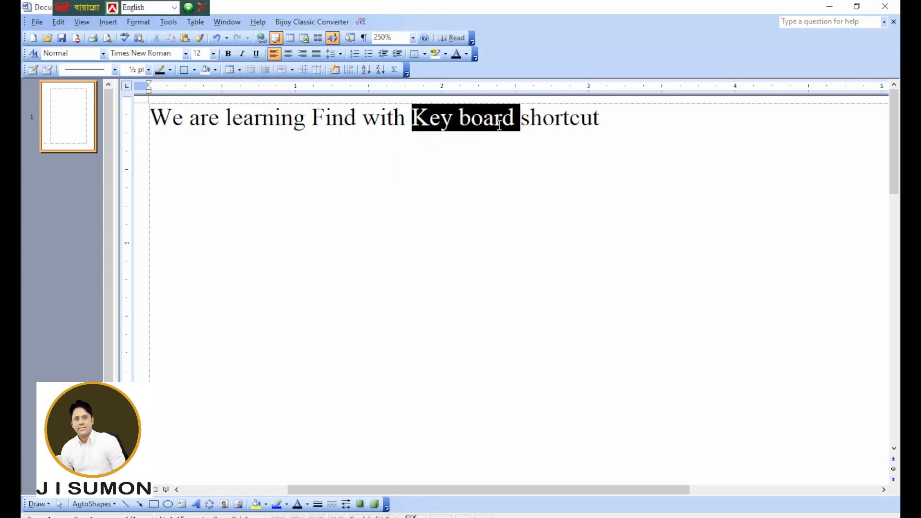
text(Mouse)
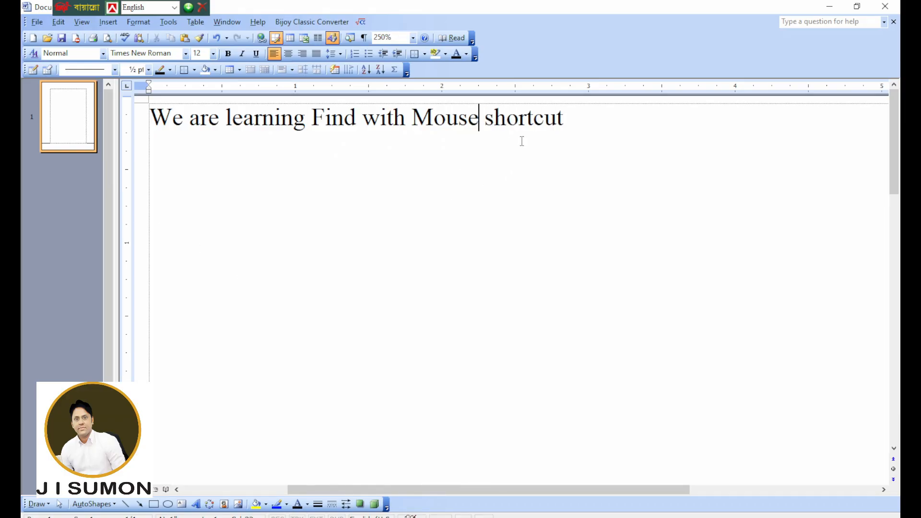
drag(647, 122, 192, 123)
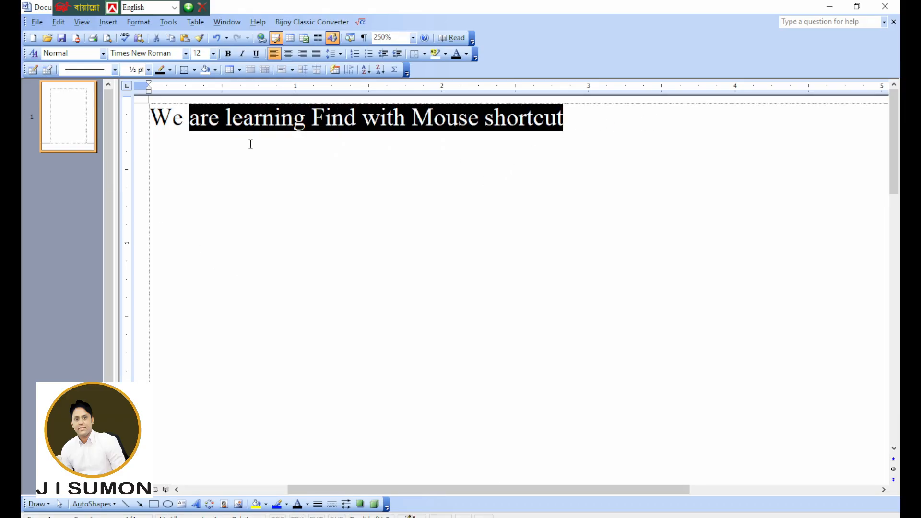
click(223, 136)
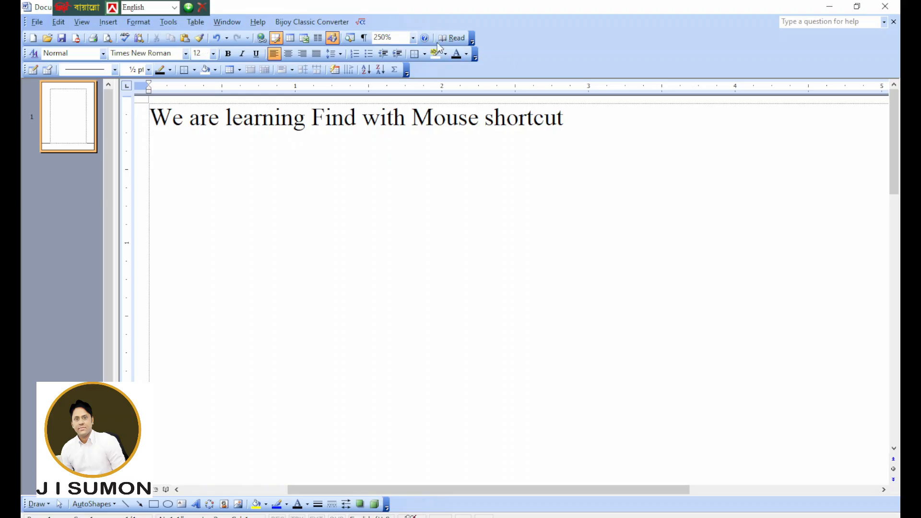
click(472, 43)
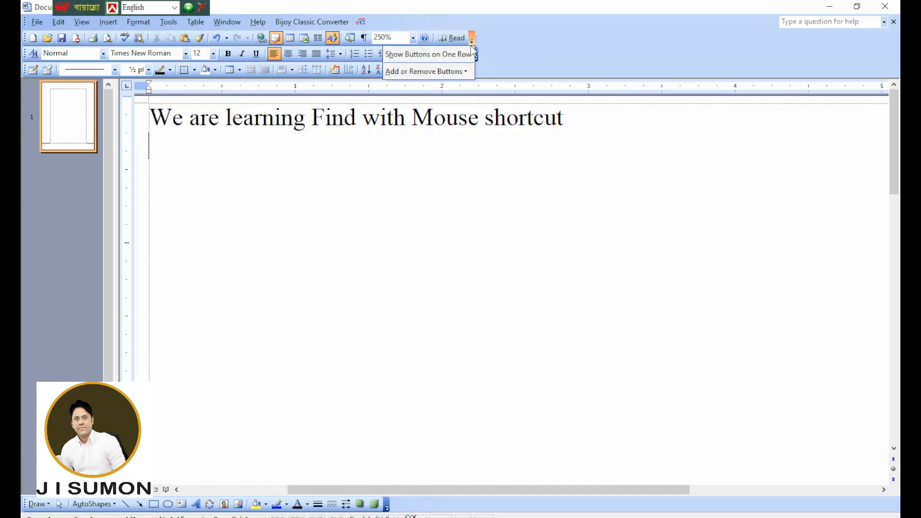
mouse_move(436, 72)
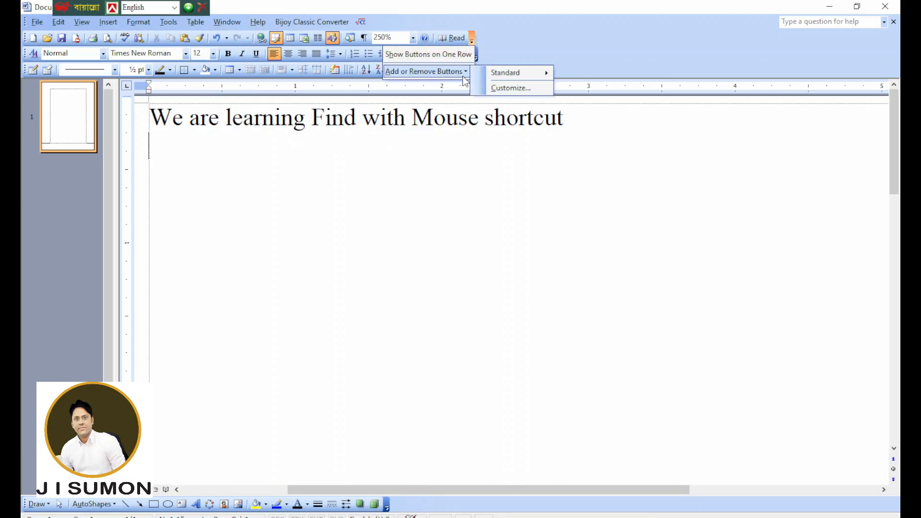
click(482, 149)
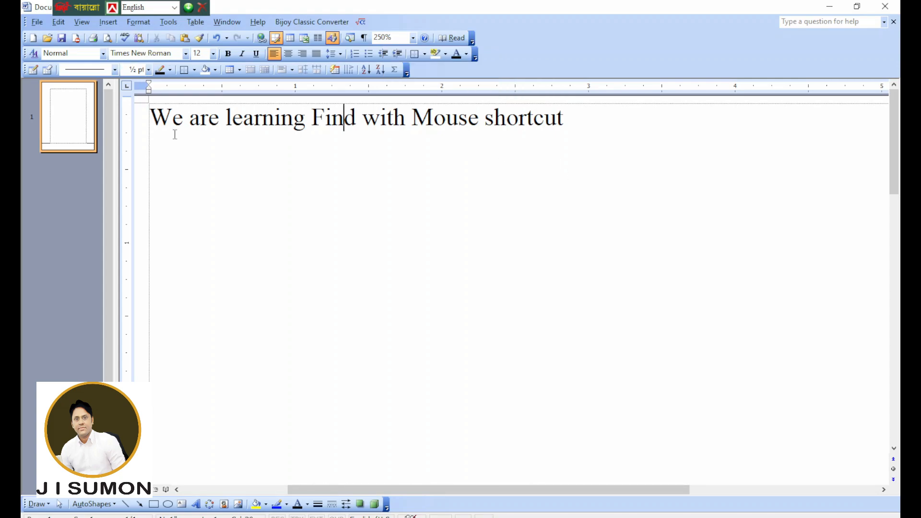
drag(160, 108, 502, 129)
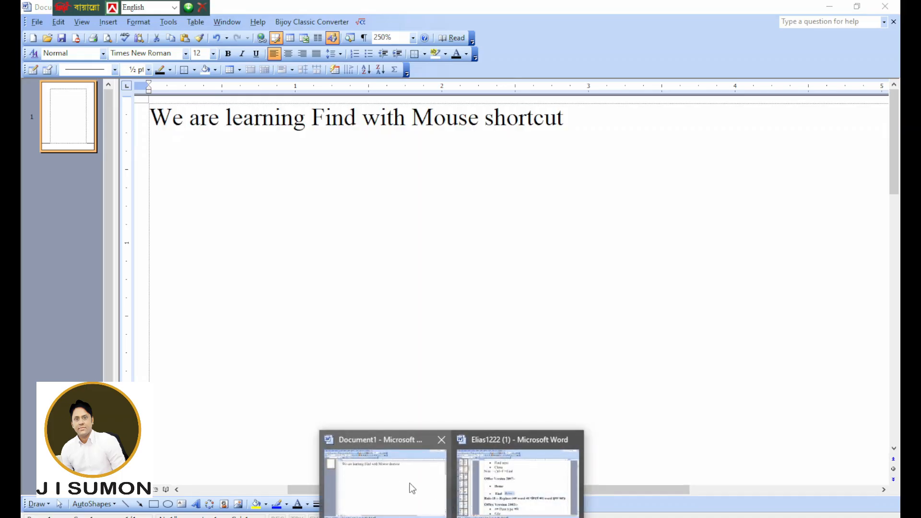
- Switch to the lesson notes document and read the Rule-18 Replace instructions for Office 2003
click(515, 467)
scroll(436, 310, down, 3)
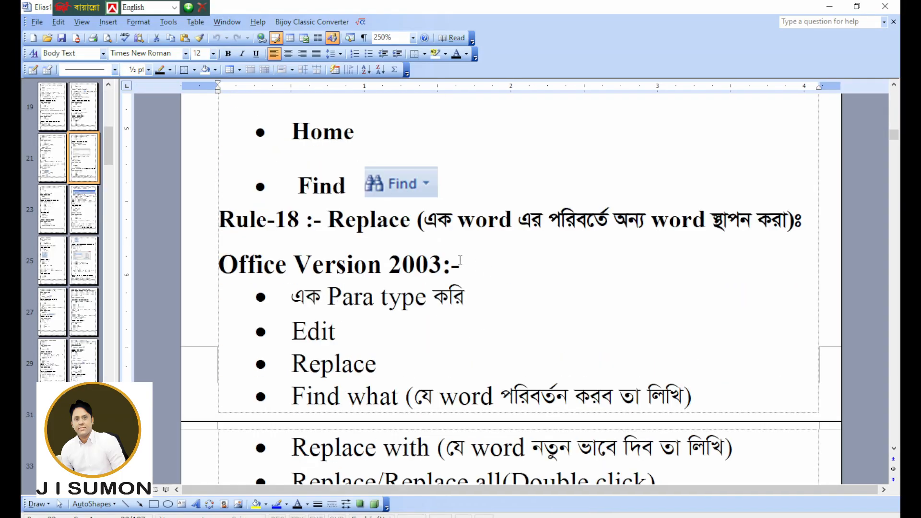
scroll(336, 199, up, 2)
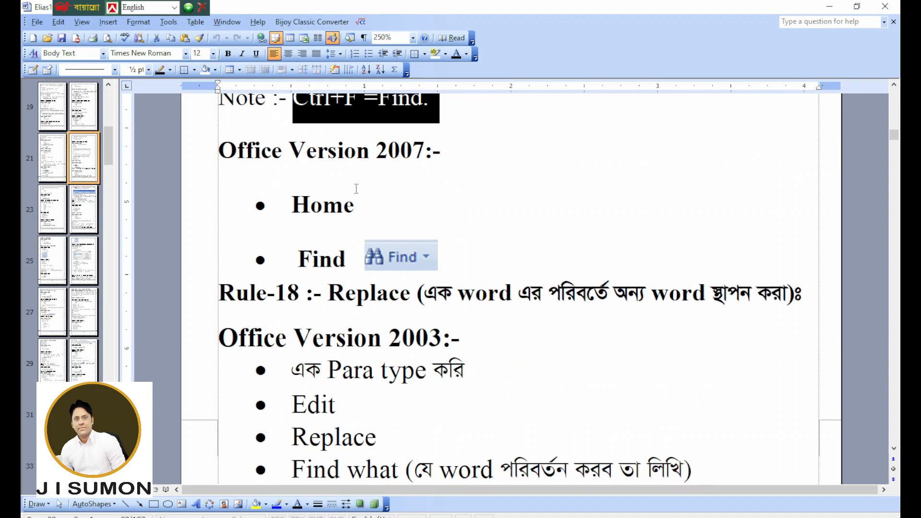
scroll(356, 190, down, 1)
drag(327, 217, 375, 220)
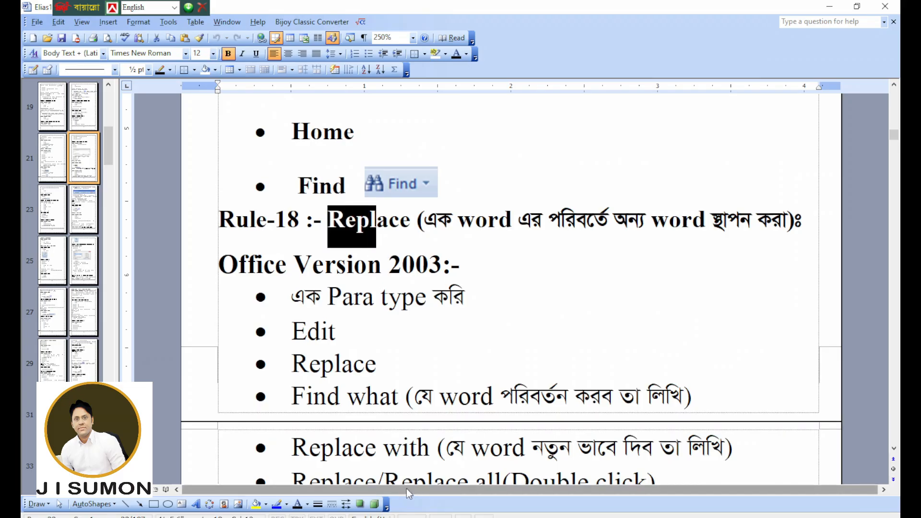
scroll(362, 359, down, 1)
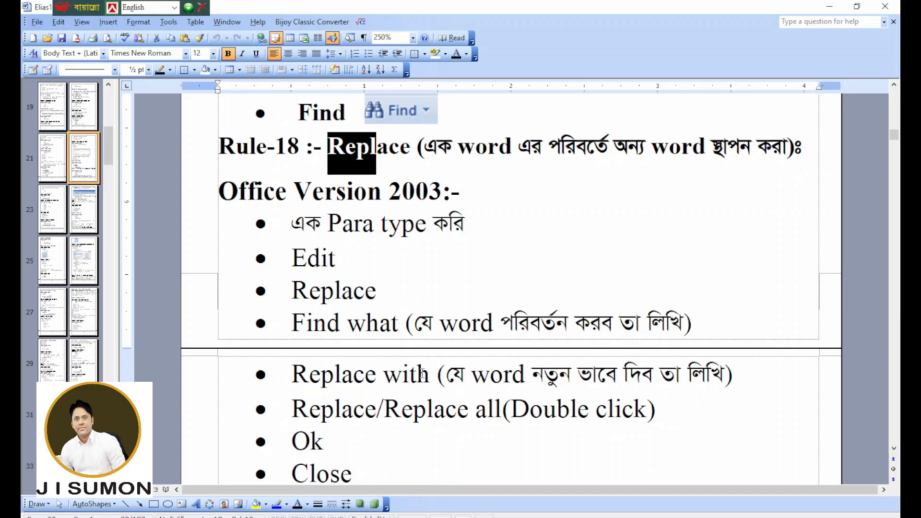
- Return to the practice document and place the cursor right after the word "Find" in the sentence
click(454, 517)
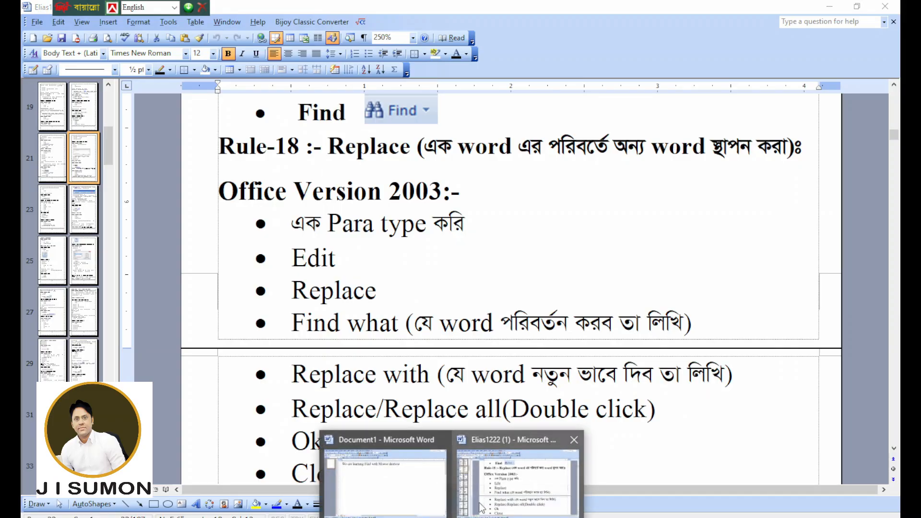
click(407, 502)
click(346, 117)
drag(358, 117, 318, 120)
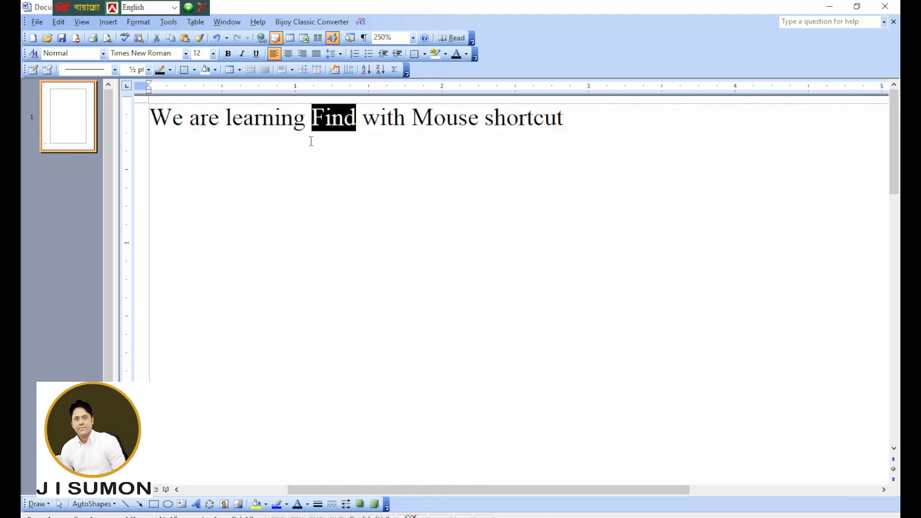
click(310, 141)
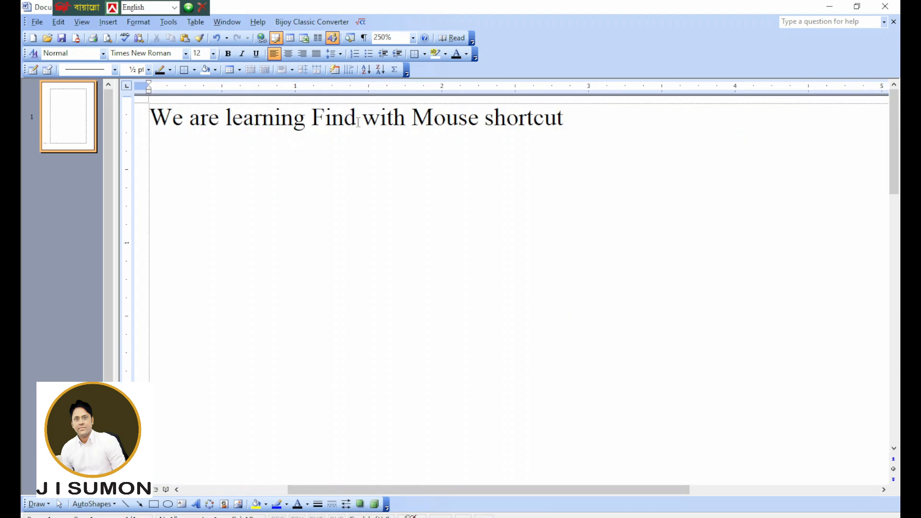
drag(358, 124, 328, 121)
click(294, 129)
click(353, 128)
- Use the Replace command to change the word "Find" in the sentence to "Replace", and close the dialog
click(59, 22)
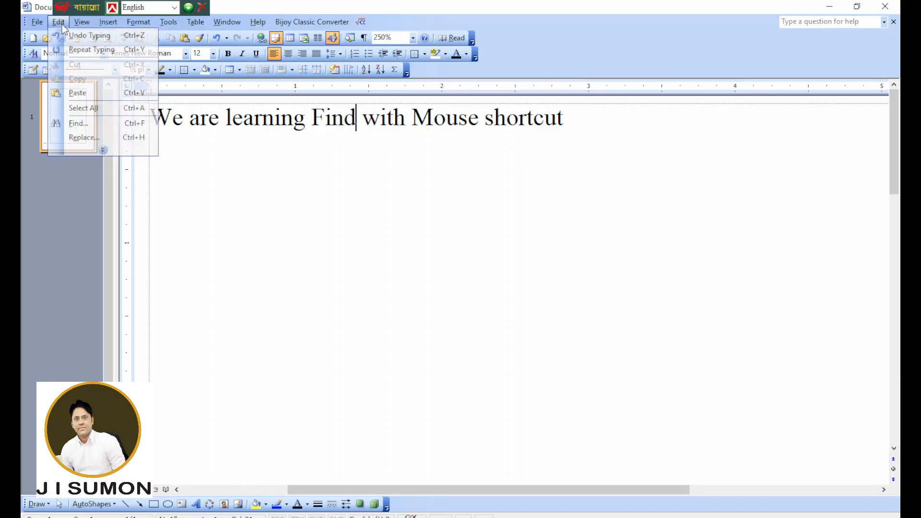
click(100, 141)
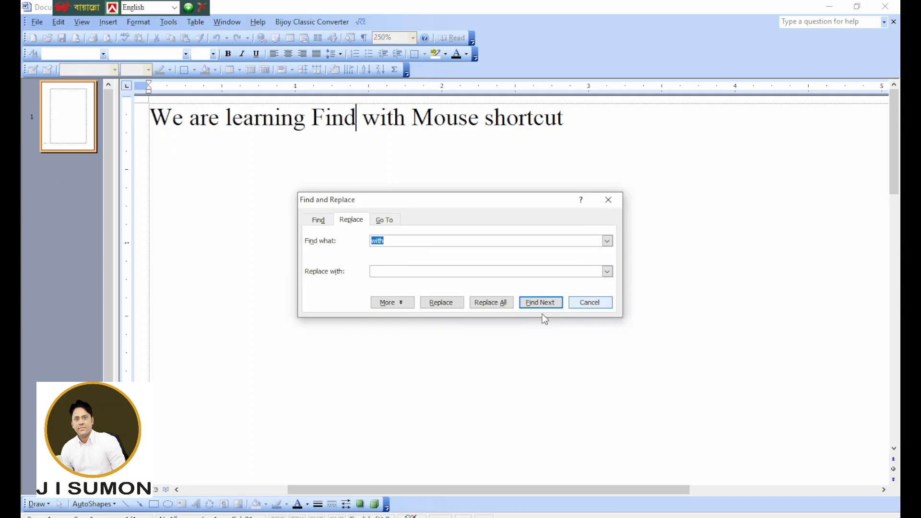
key(BackSpace)
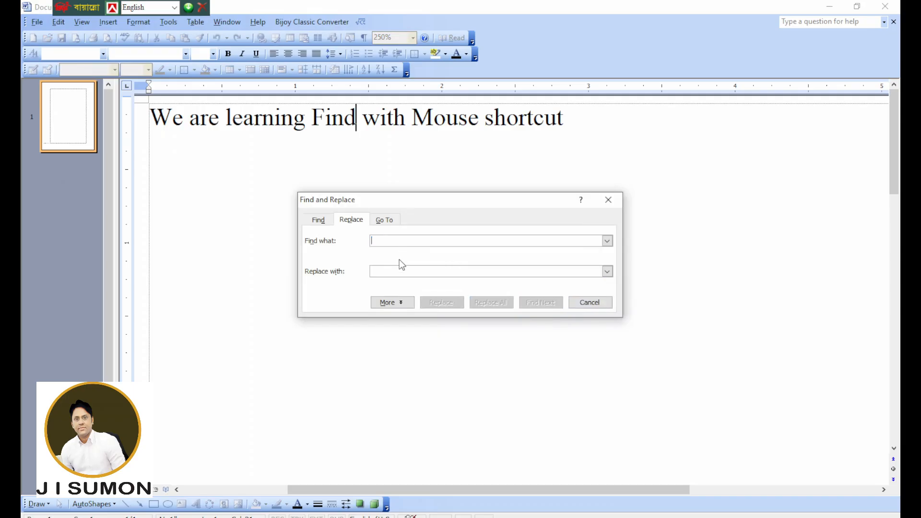
text(Find)
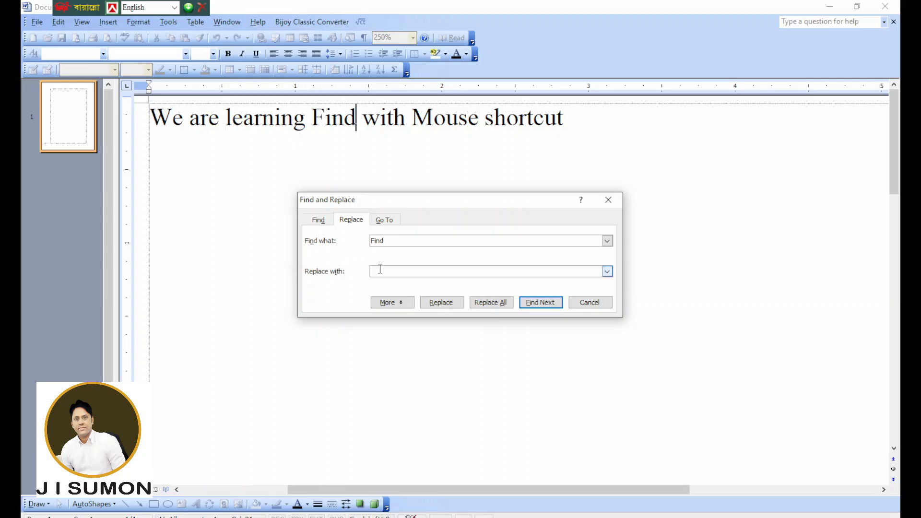
text(Replace)
click(531, 307)
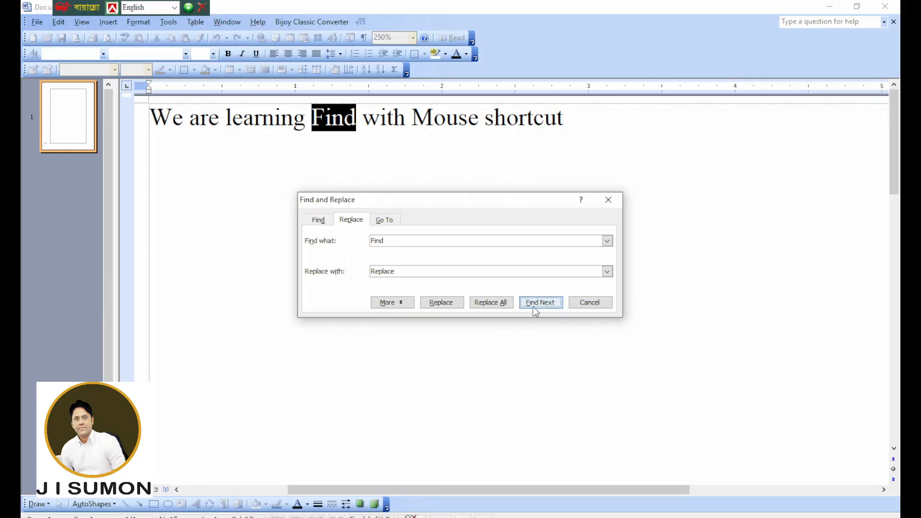
click(449, 305)
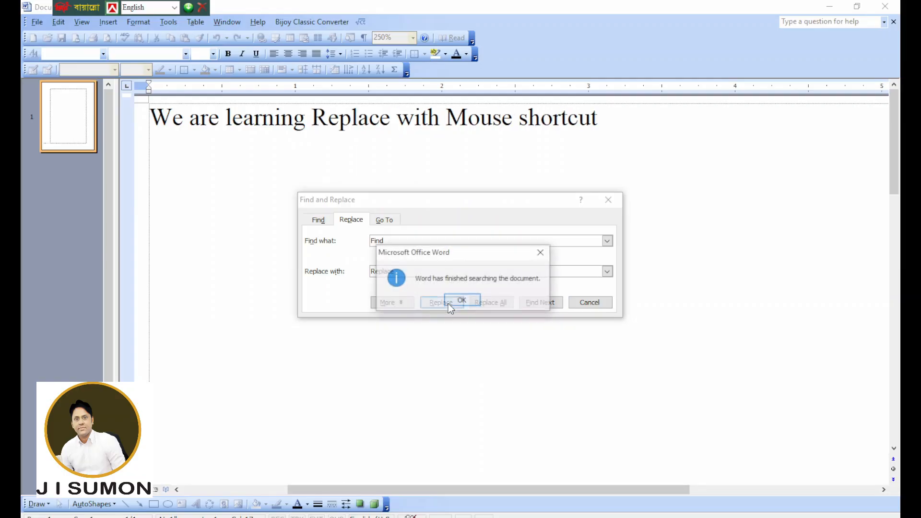
click(461, 300)
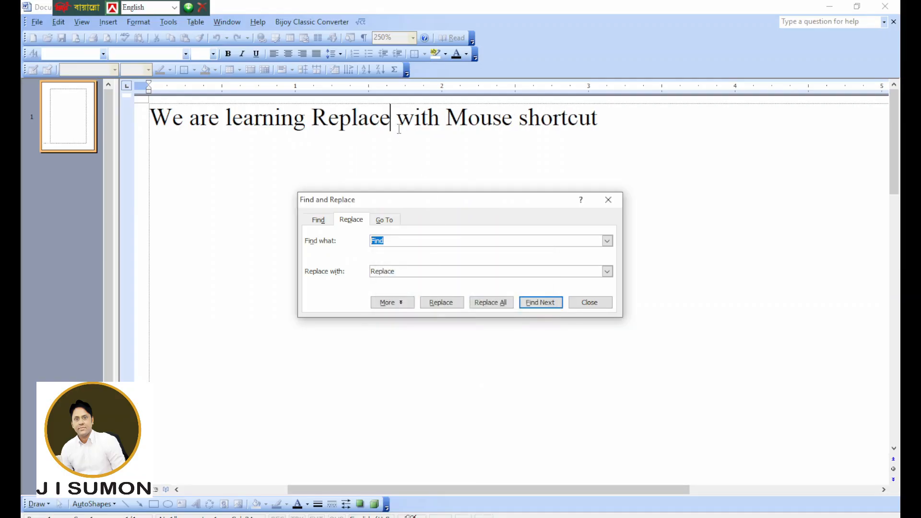
click(608, 199)
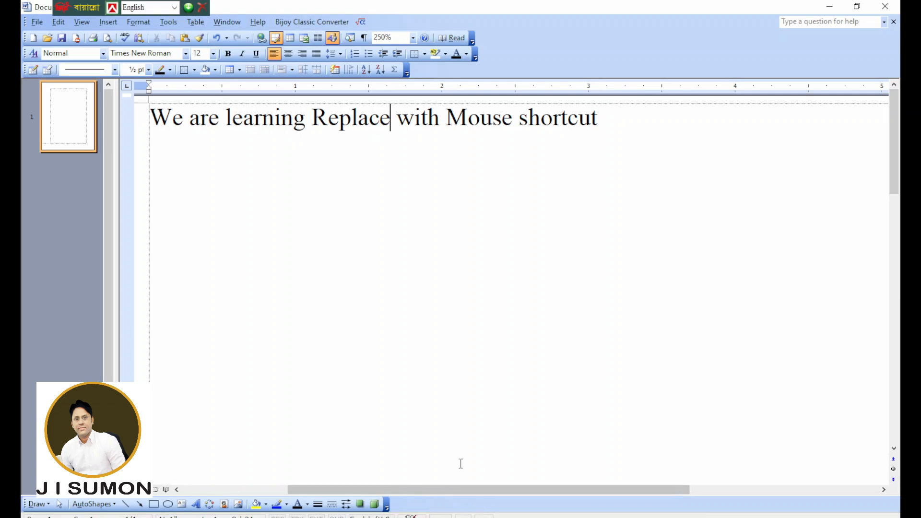
- Open the Find dialog and the Replace dialog one after the other, closing each without running a search
key(ctrl+f)
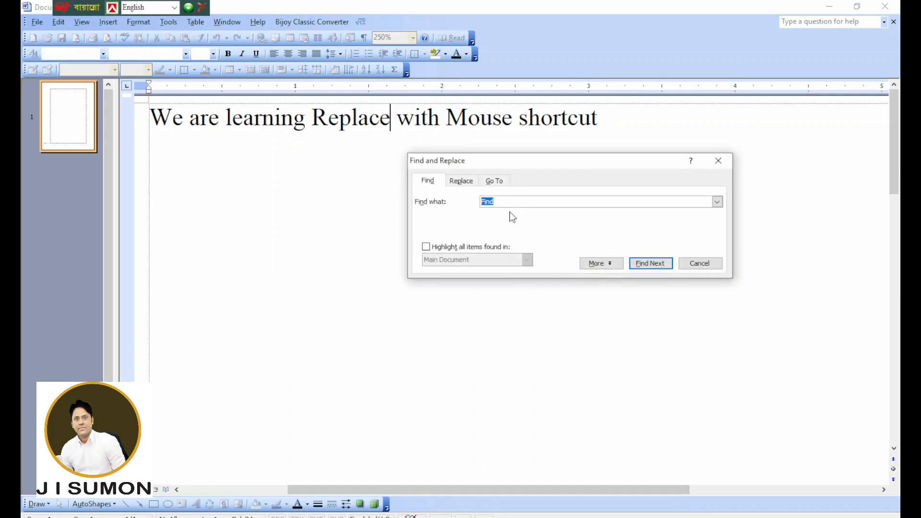
click(719, 161)
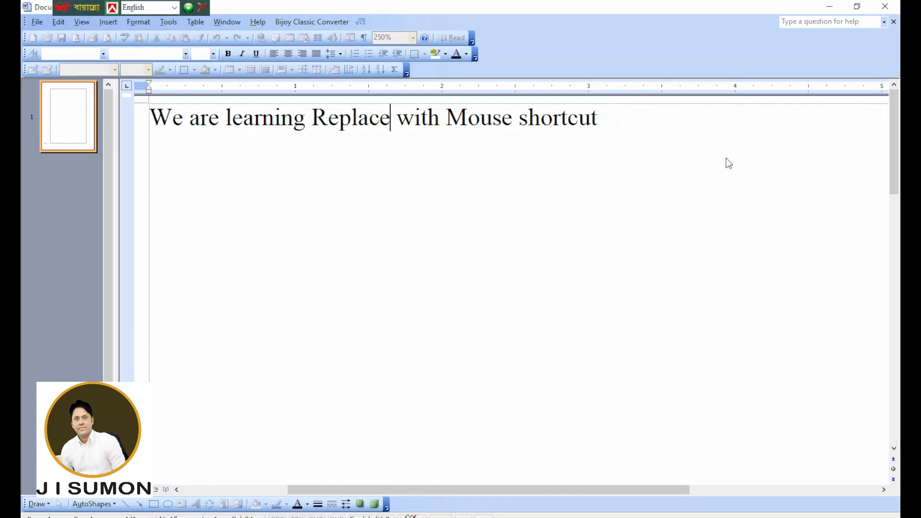
key(ctrl+h)
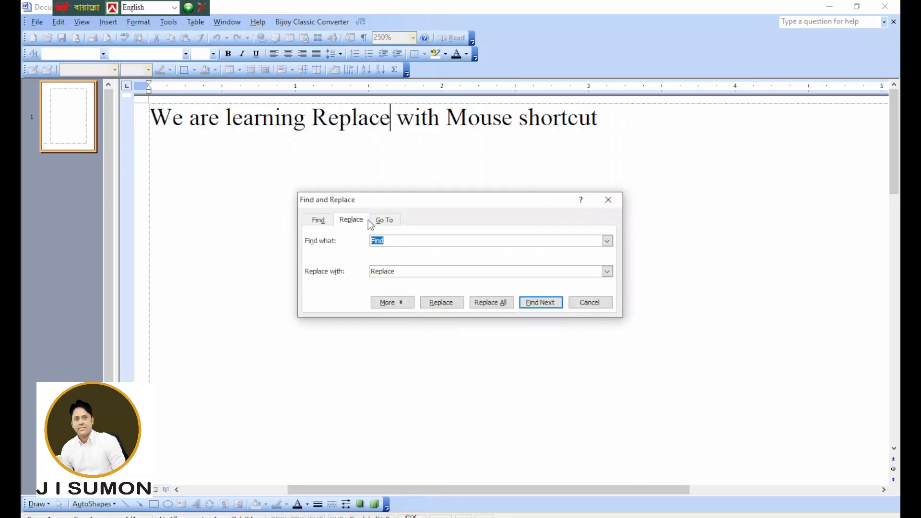
click(606, 201)
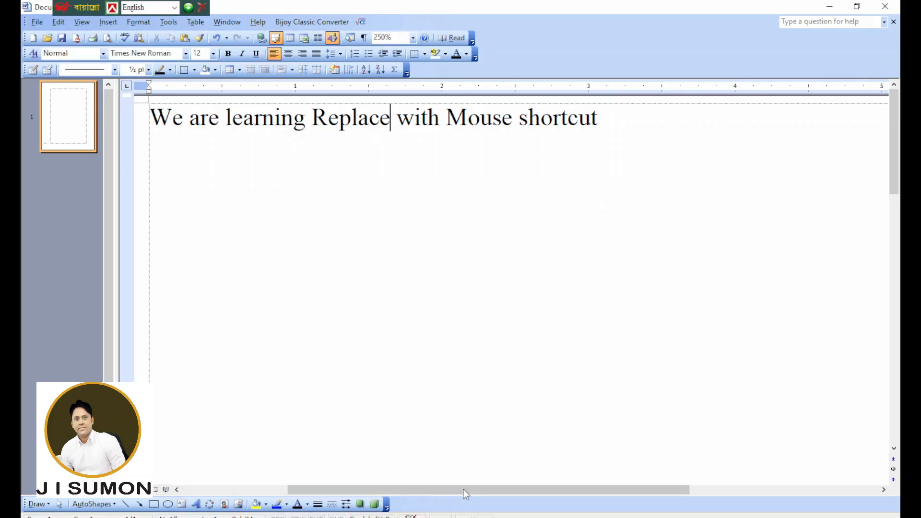
- Switch to the lesson notes document and read the Replace shortcut note and the Office 2007 heading below it
click(493, 478)
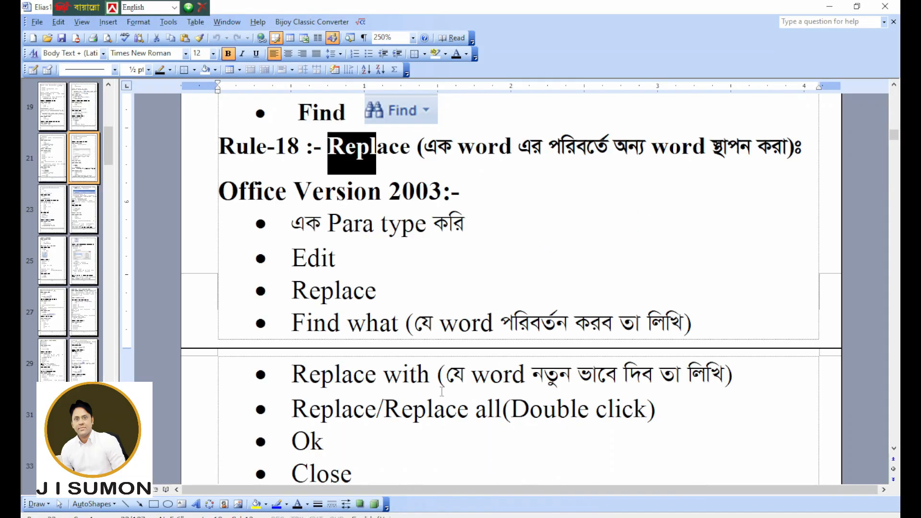
scroll(415, 372, down, 3)
drag(301, 314, 500, 305)
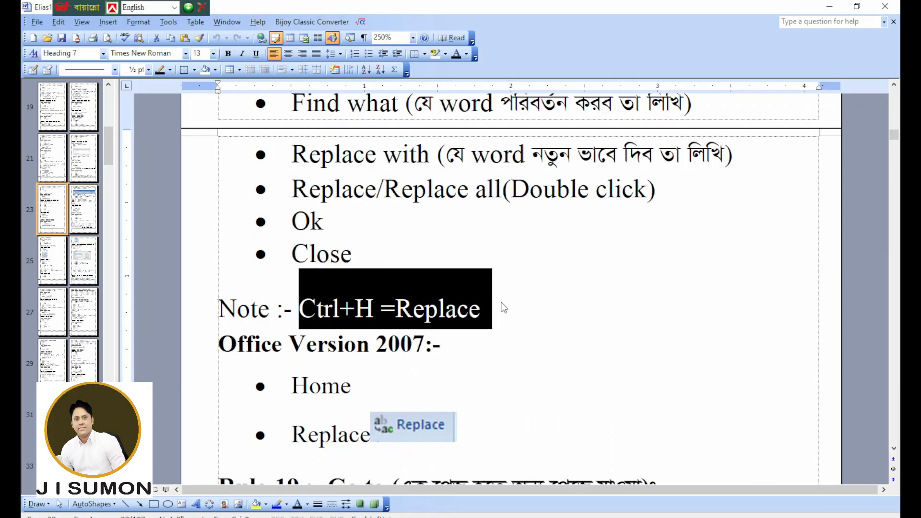
click(519, 333)
scroll(516, 329, down, 1)
drag(219, 287, 478, 267)
click(482, 271)
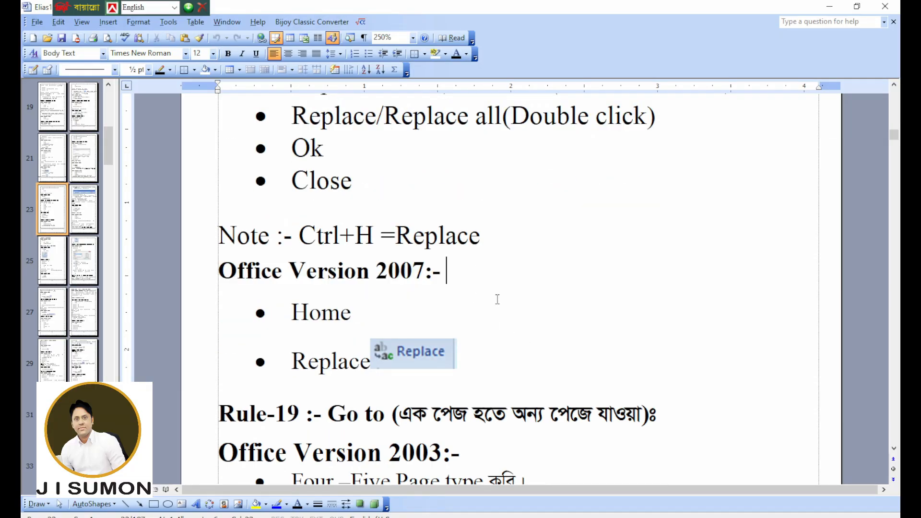
- Read the Rule-19 Go to heading and each Office 2003 instruction line under it, through the Close line
scroll(494, 302, down, 2)
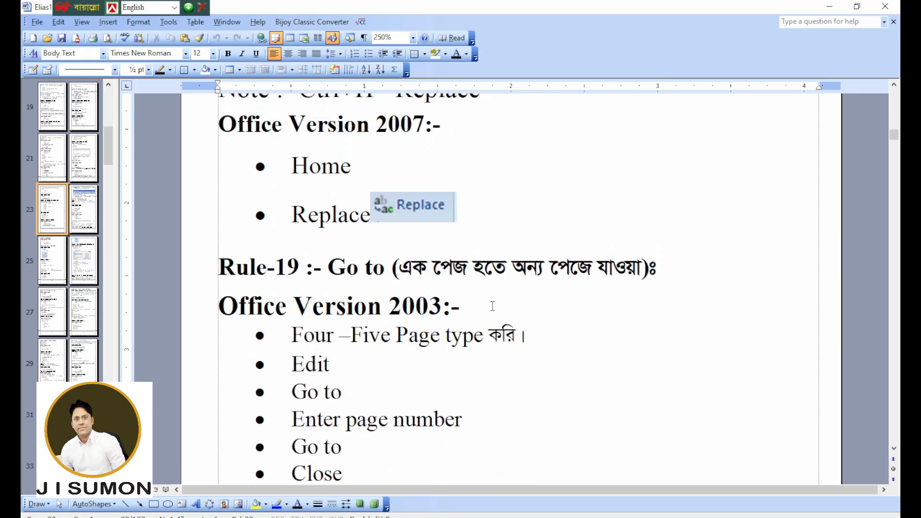
drag(357, 277, 328, 277)
click(452, 276)
drag(398, 274, 657, 281)
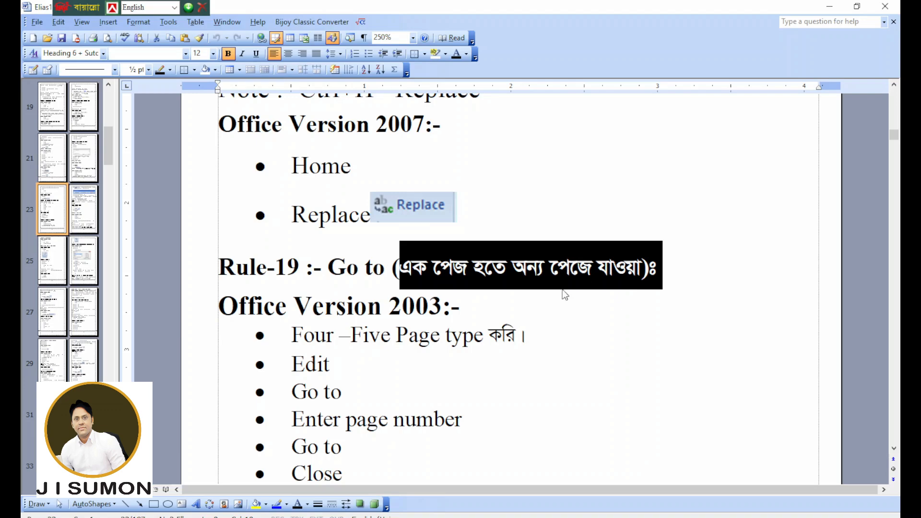
drag(294, 336, 532, 358)
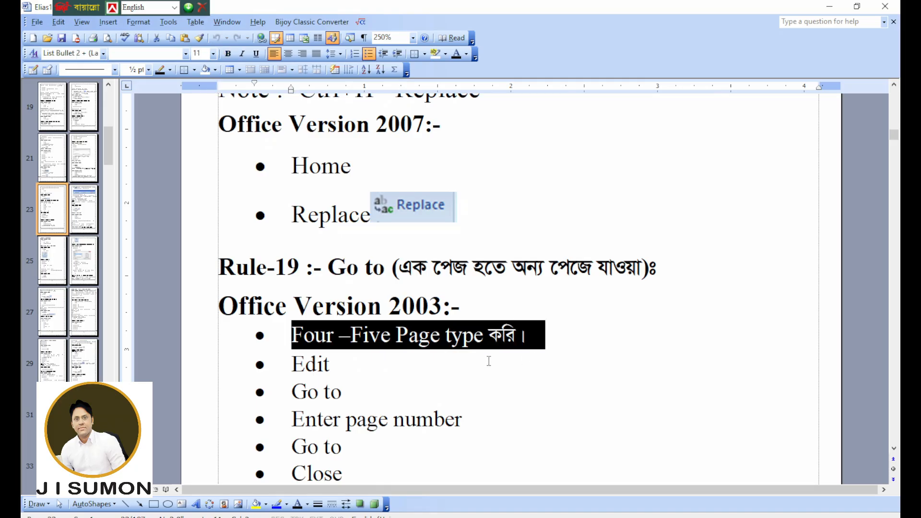
scroll(489, 359, down, 3)
drag(291, 217, 339, 220)
drag(292, 245, 352, 245)
drag(292, 272, 479, 272)
drag(292, 300, 355, 303)
drag(295, 331, 385, 331)
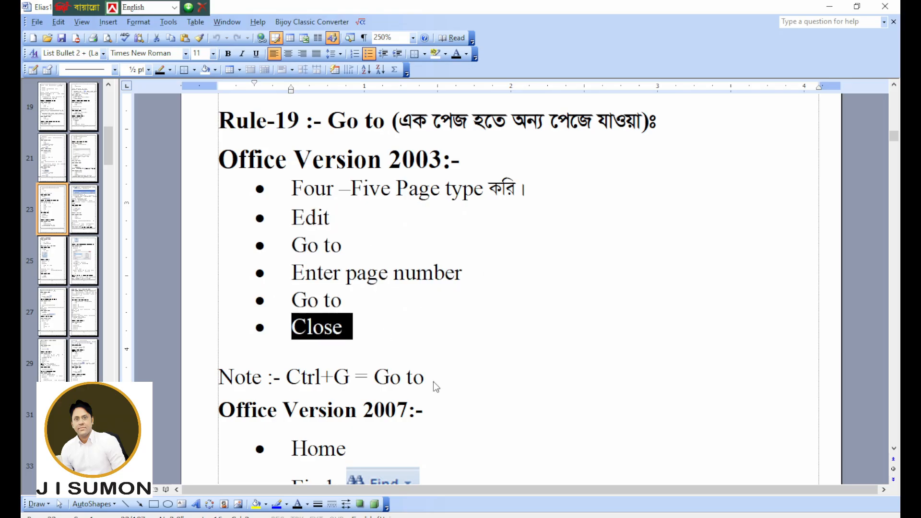
- Return to the practice document and replace the word "Replace" in the sentence with "Go to Command"
click(386, 471)
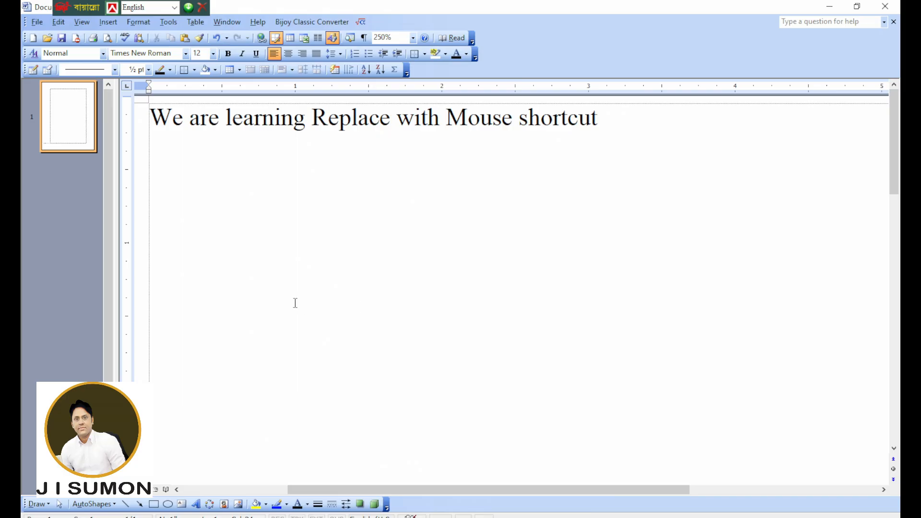
drag(390, 119, 319, 119)
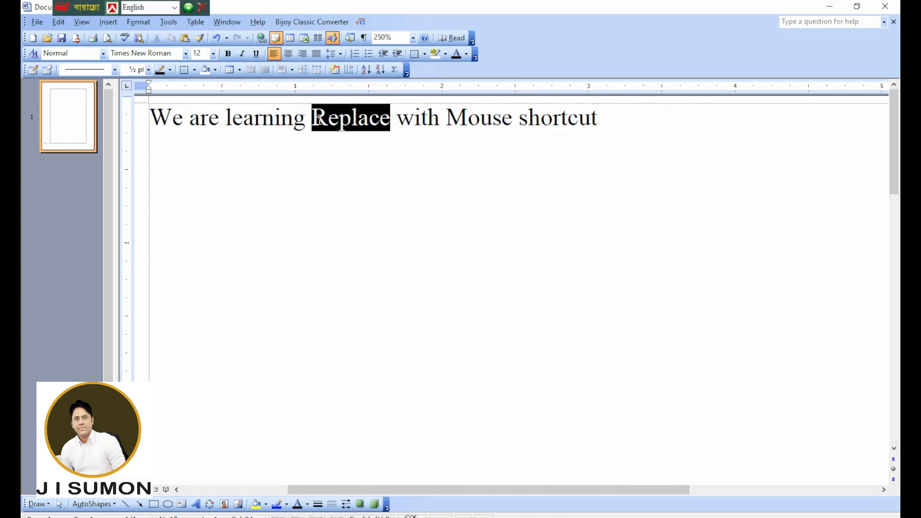
text(Go to)
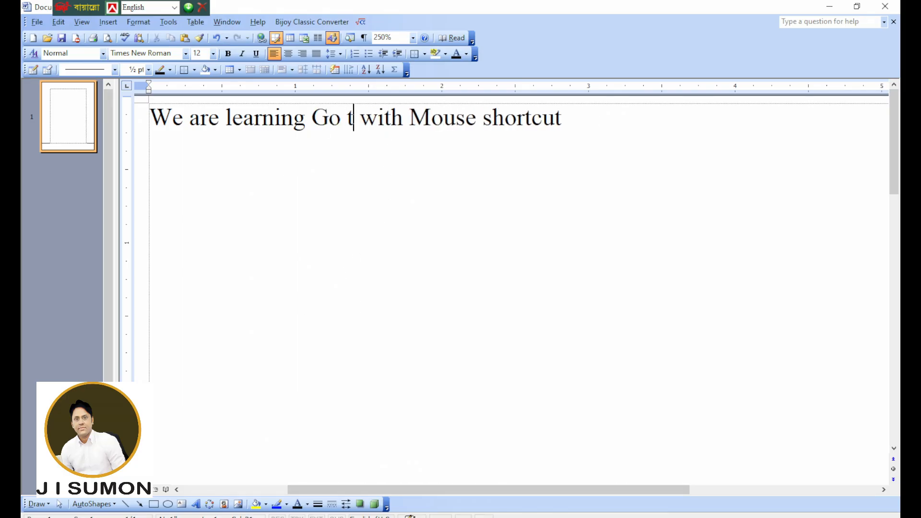
text( Comm)
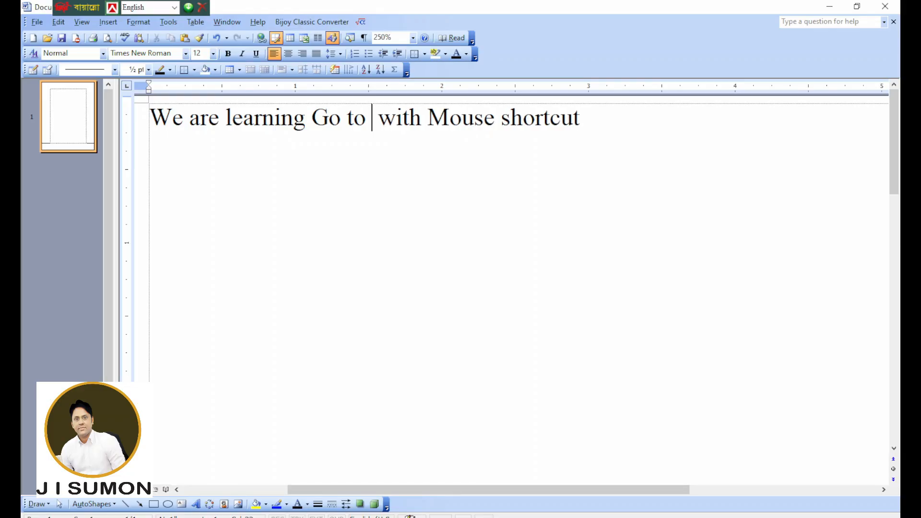
text(and)
- Delete "with Mouse shortcut" from the end of the sentence, right after "Command"
key(Delete)
key(Delete)
key(Delete)
key(Delete)
key(Delete)
key(Delete)
key(Delete)
key(Delete)
key(Delete)
key(Delete)
key(Delete)
key(Delete)
key(Delete)
key(Delete)
key(Delete)
key(Delete)
key(Delete)
key(Delete)
key(Delete)
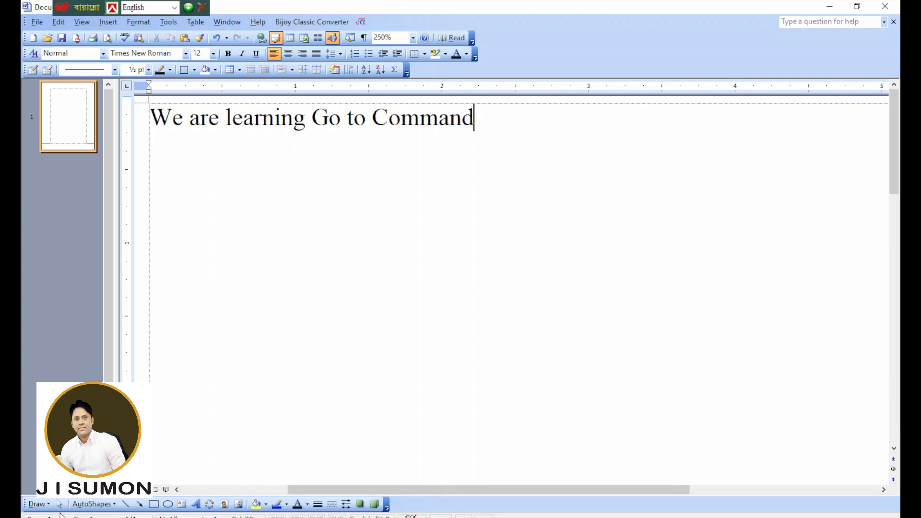
- Insert four page breaks after the sentence "We are learning Go to Command" to make a five-page document
key(ctrl+Return)
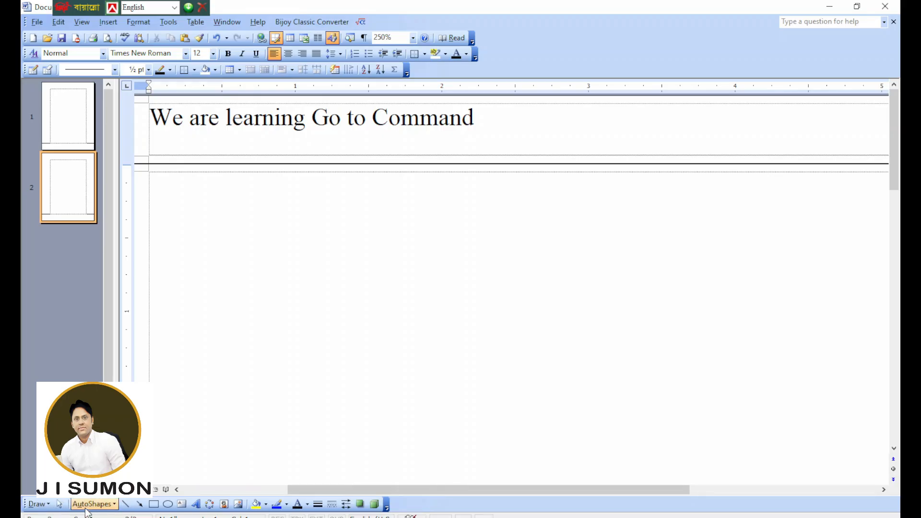
key(ctrl+Return)
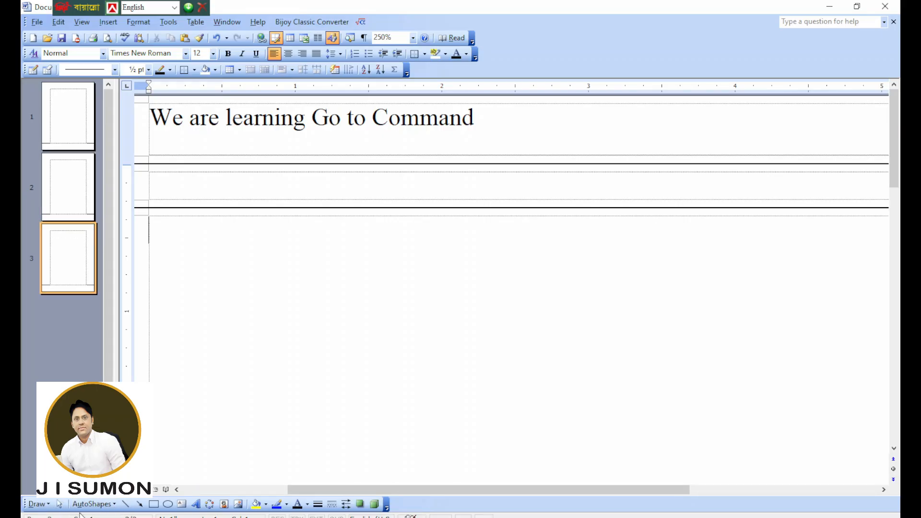
key(ctrl+Return)
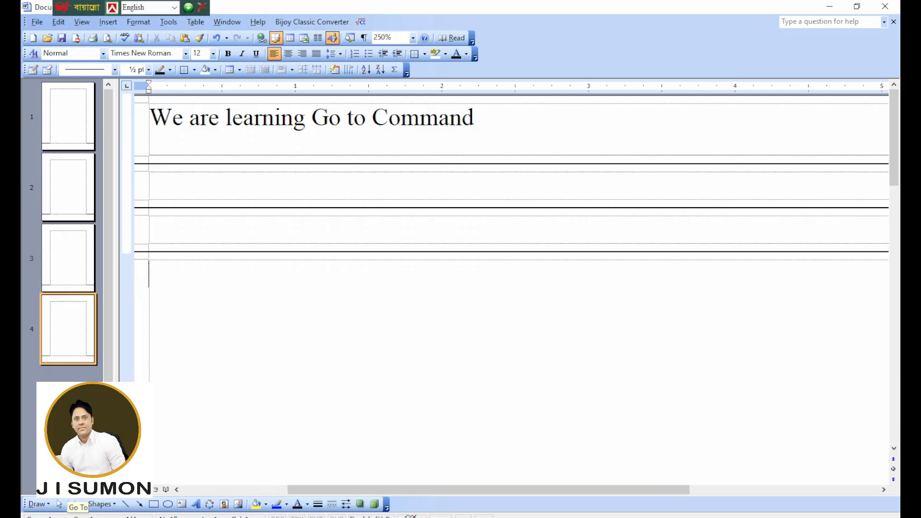
key(ctrl+Return)
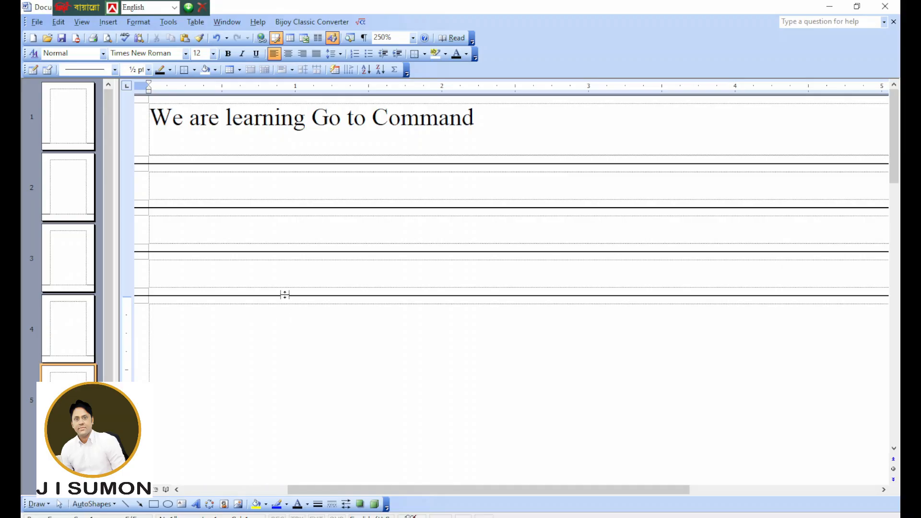
scroll(323, 270, down, 10)
scroll(329, 366, down, 5)
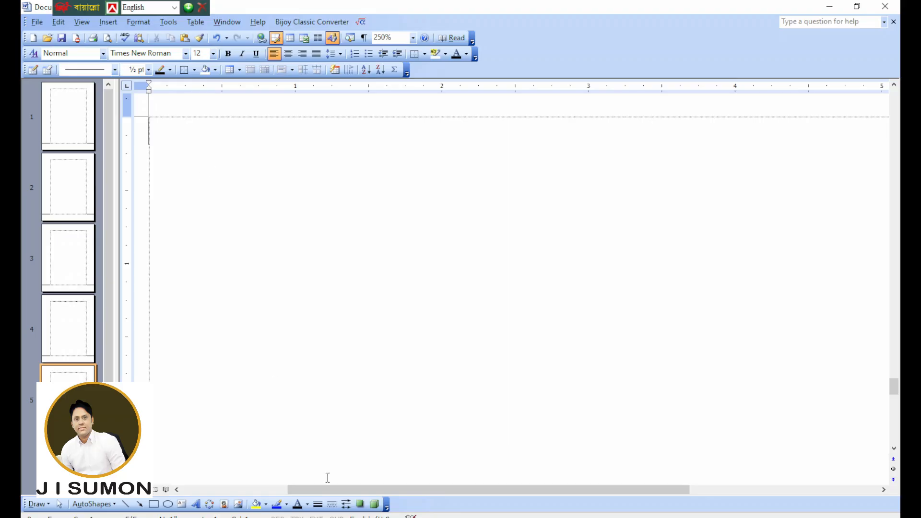
- Check the Office 2003 Go to instructions in the lesson notes and return to the practice document
click(497, 491)
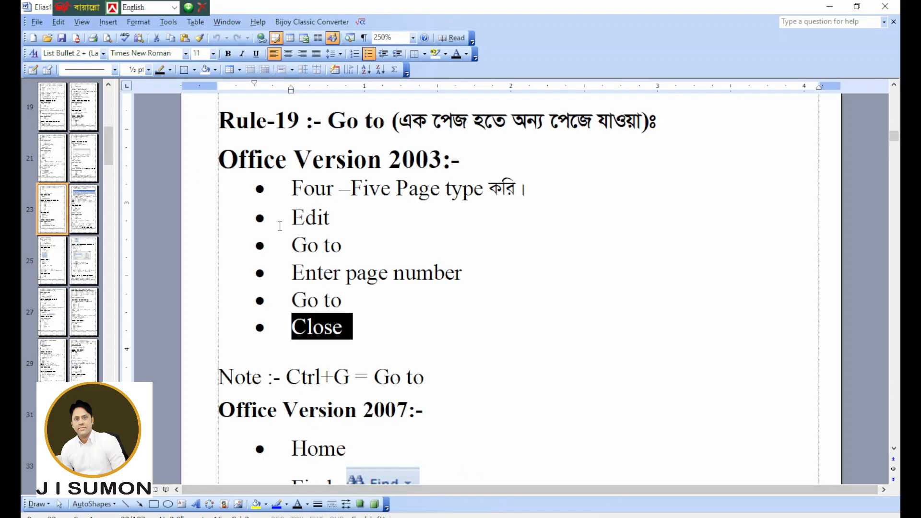
click(324, 245)
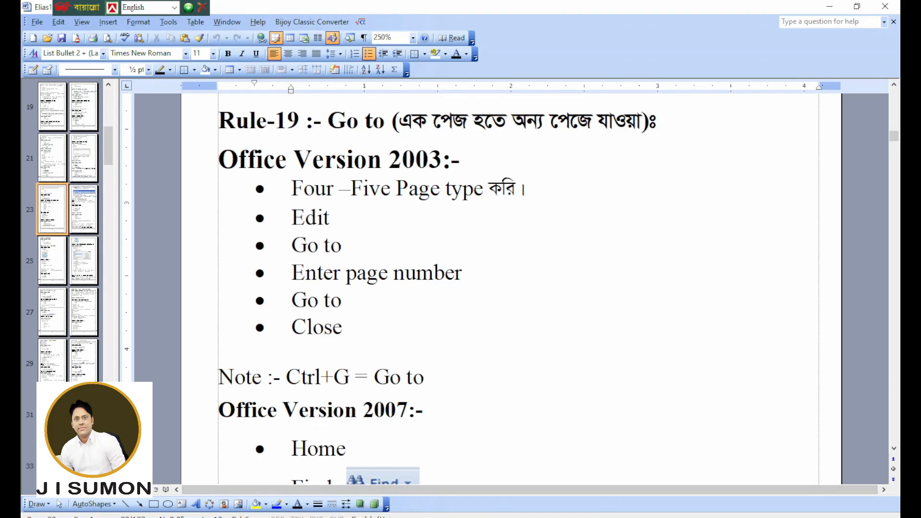
click(405, 475)
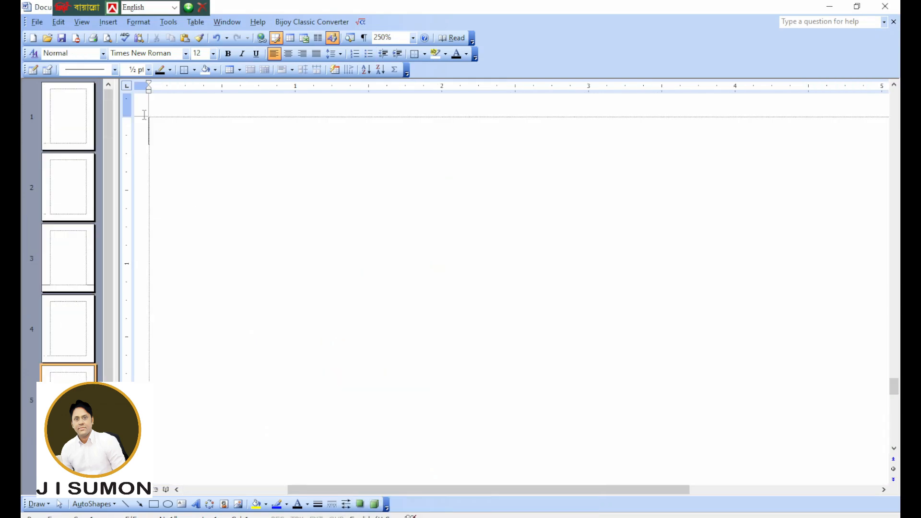
- Jump to page 1 with the Go To command and close the Find and Replace dialog
click(58, 22)
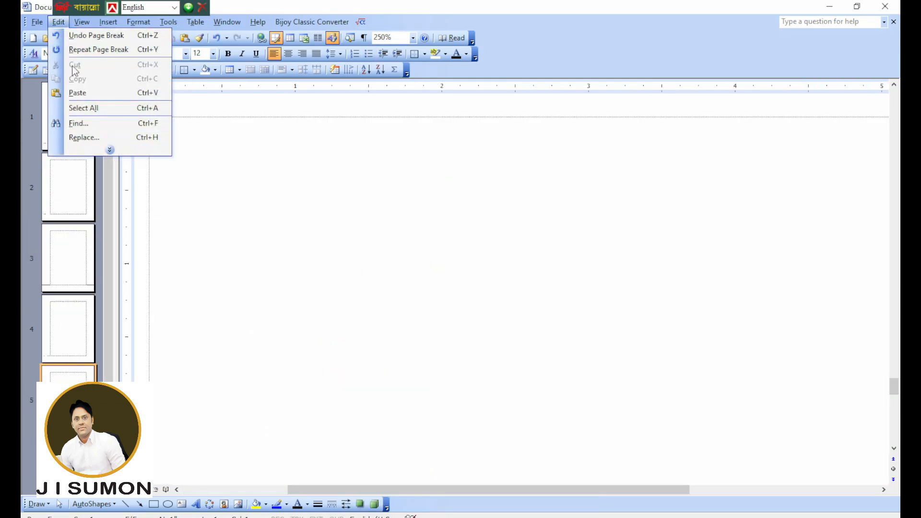
click(113, 151)
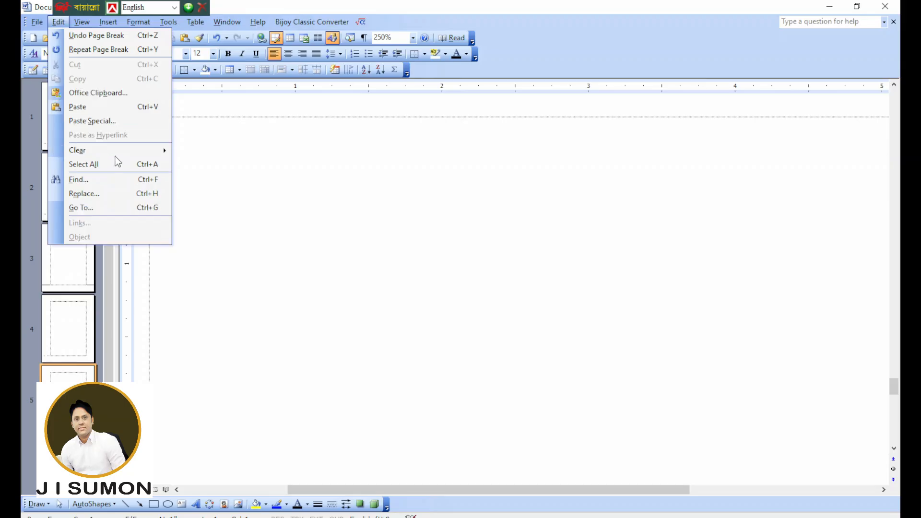
click(105, 207)
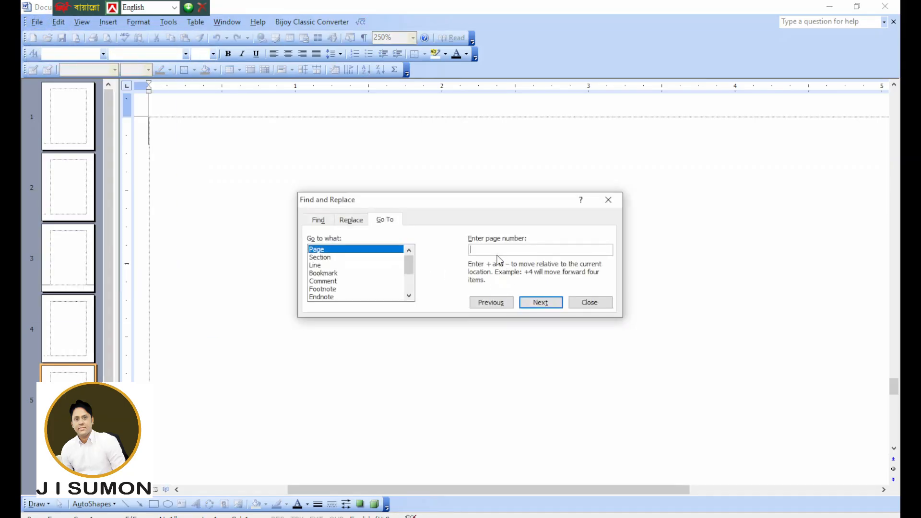
text(1)
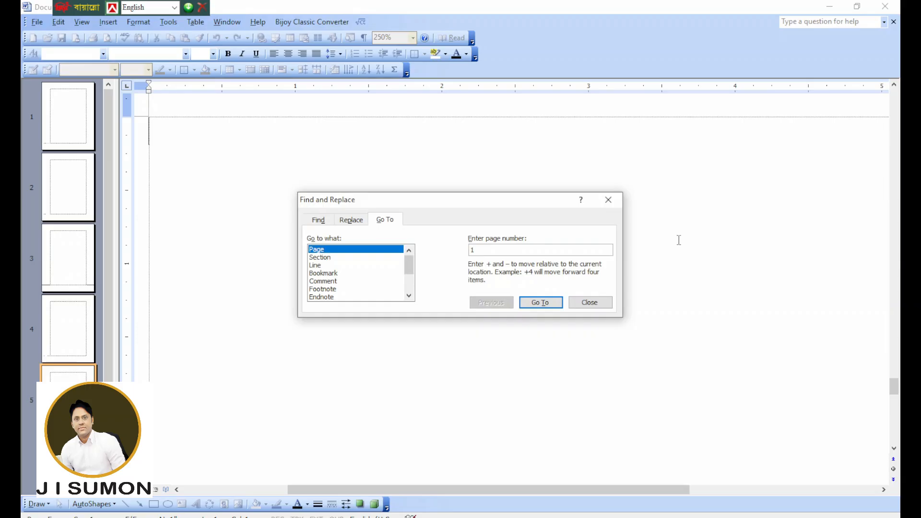
click(541, 302)
key(Escape)
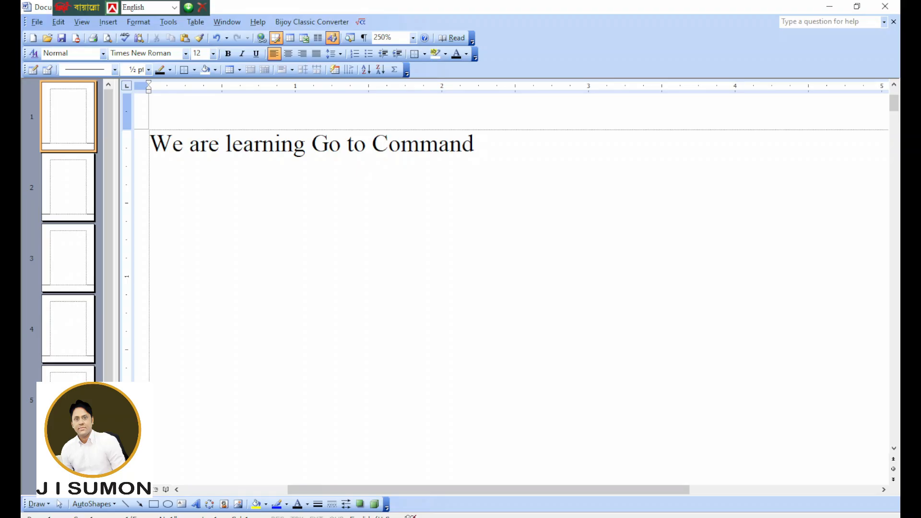
- Replace the word "Command" at the end of the page 1 sentence with "with Key board shortcut"
click(337, 162)
drag(478, 144, 373, 144)
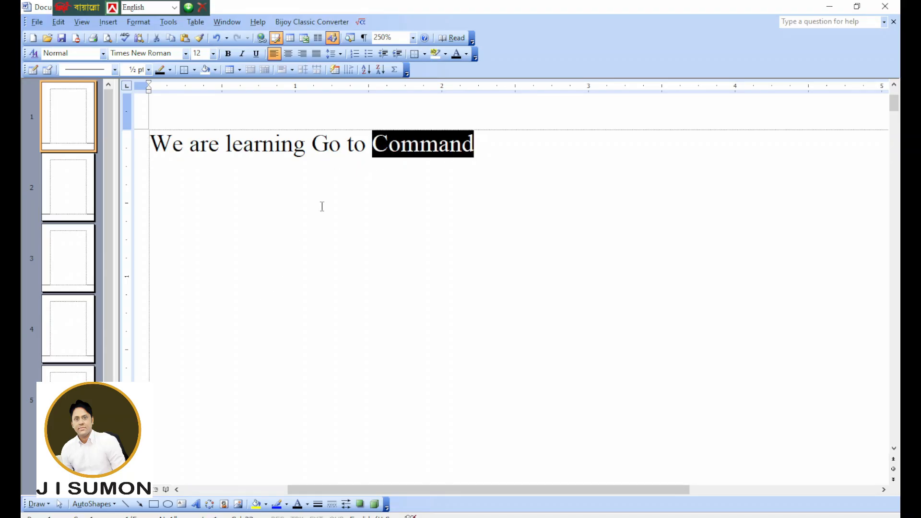
text(with Key)
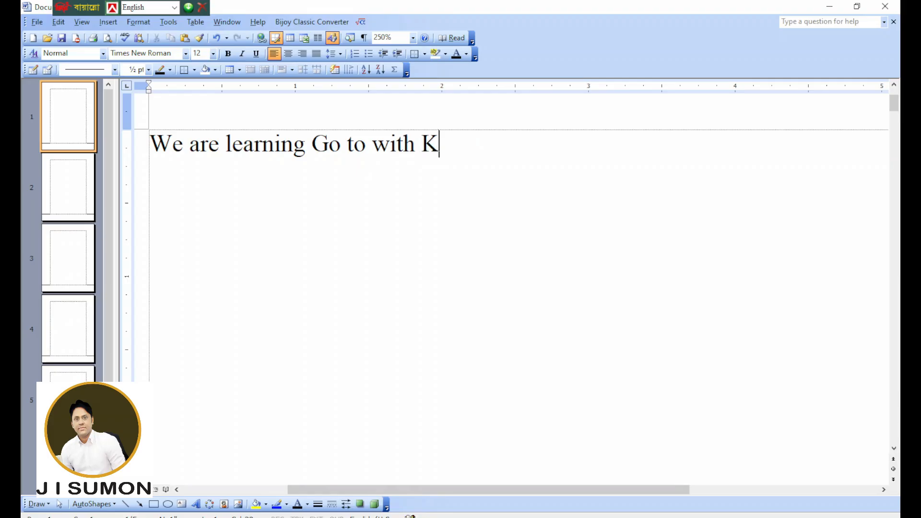
key(BackSpace)
text(ey b)
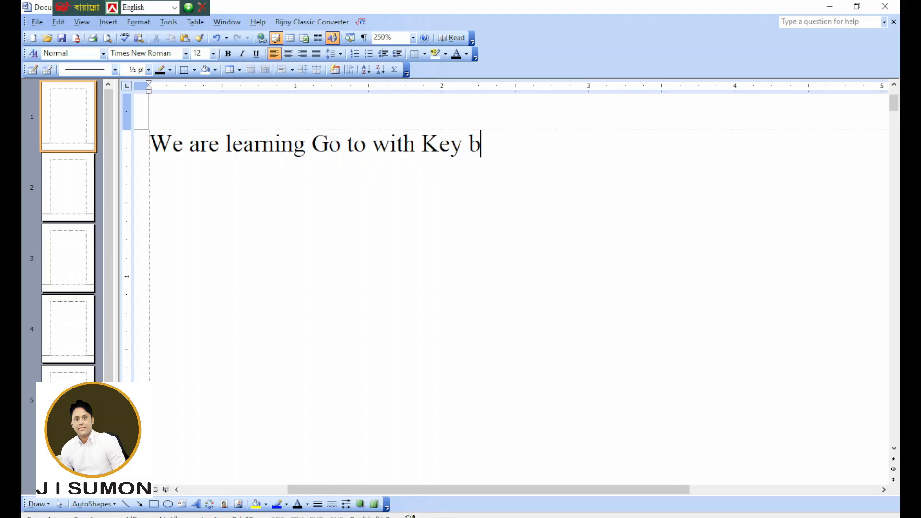
text(oard sho)
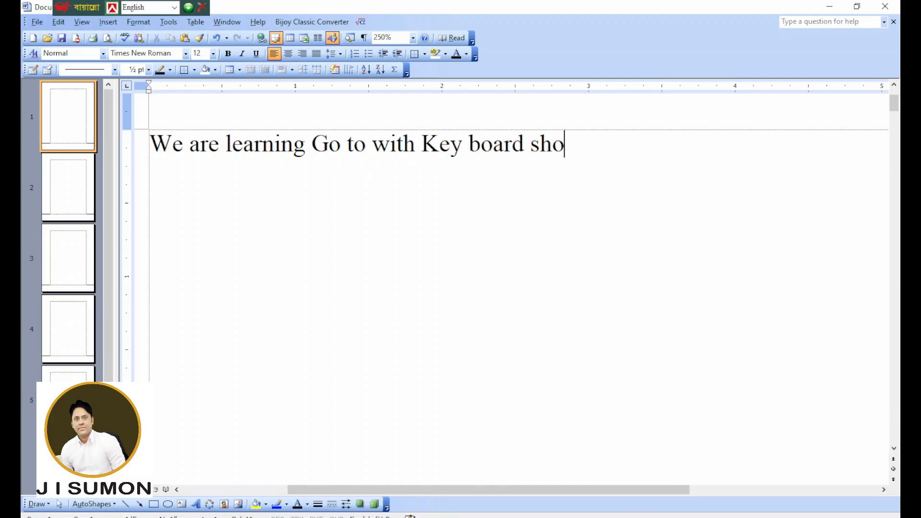
text(rtcut)
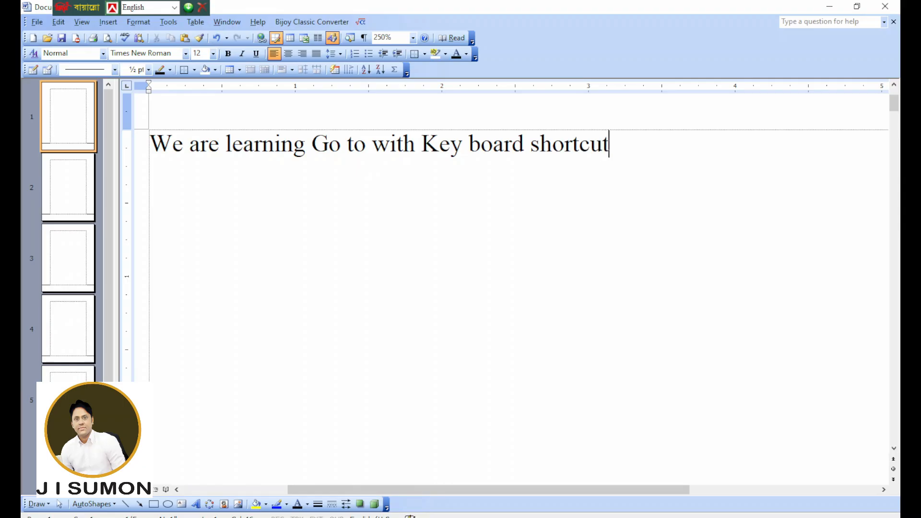
- Open Go To, highlight the Go to shortcut note in the lesson notes, and return to the practice document
key(ctrl+g)
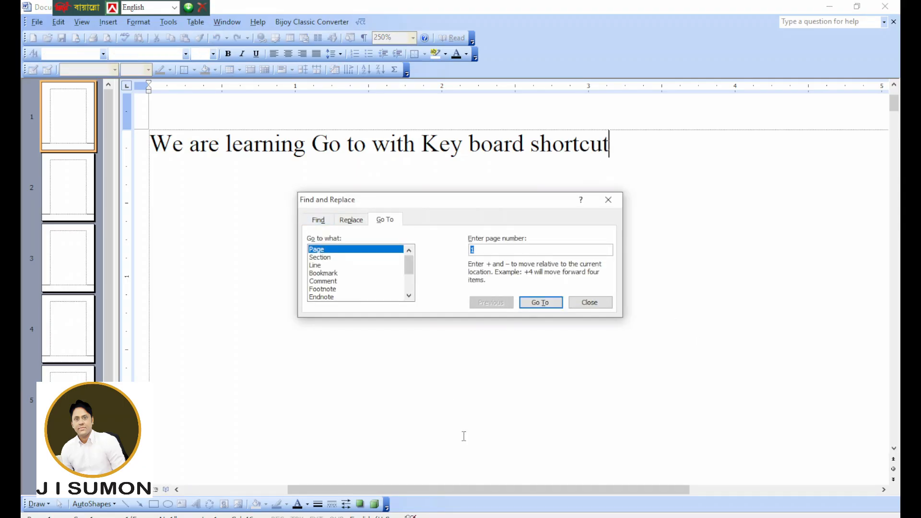
click(452, 517)
click(409, 497)
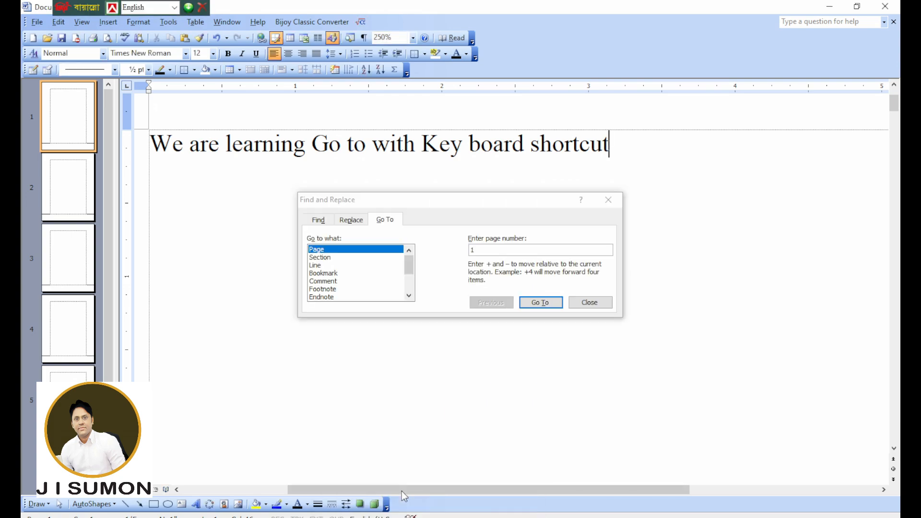
click(481, 459)
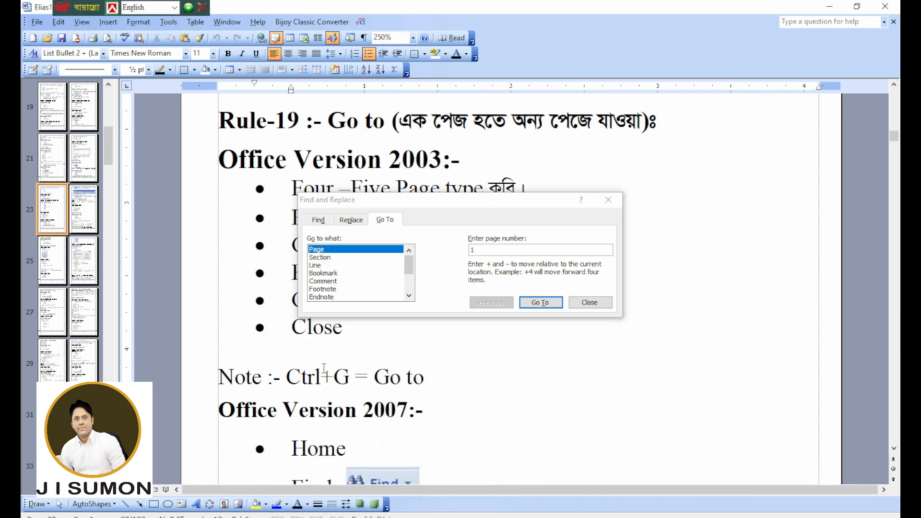
drag(300, 377, 433, 379)
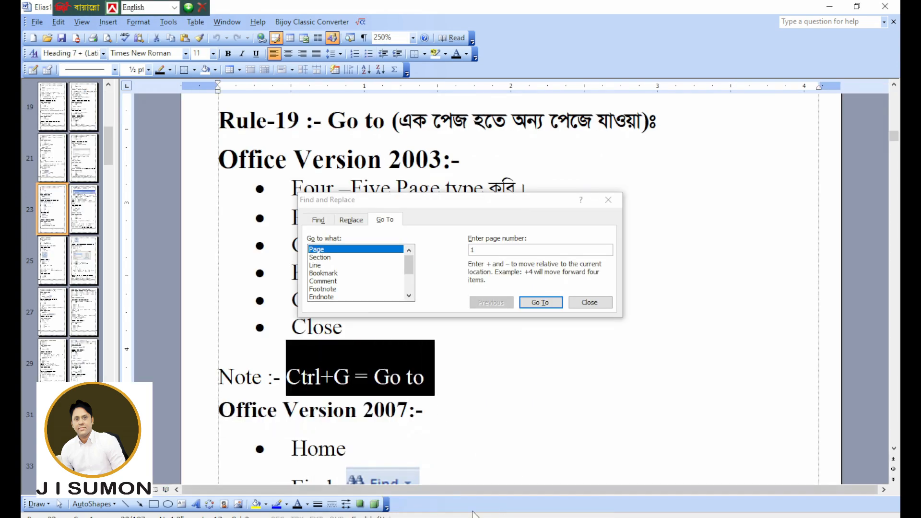
click(453, 517)
click(376, 462)
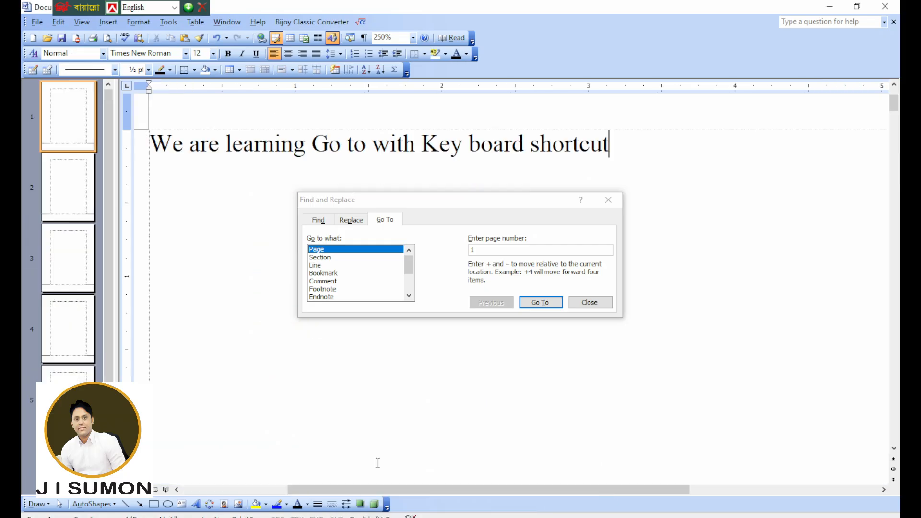
- Jump to page 5 of the practice document with Go To and close the dialog
key(ctrl+g)
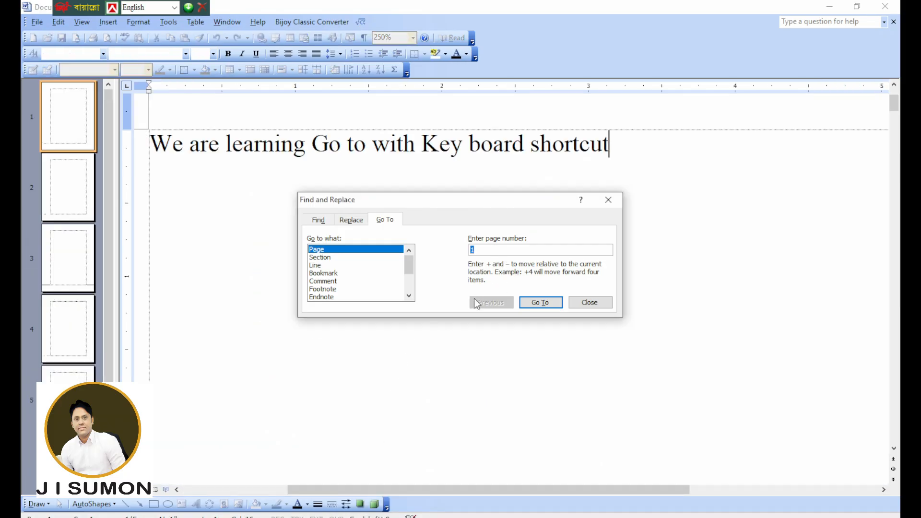
text(5)
click(545, 305)
click(593, 302)
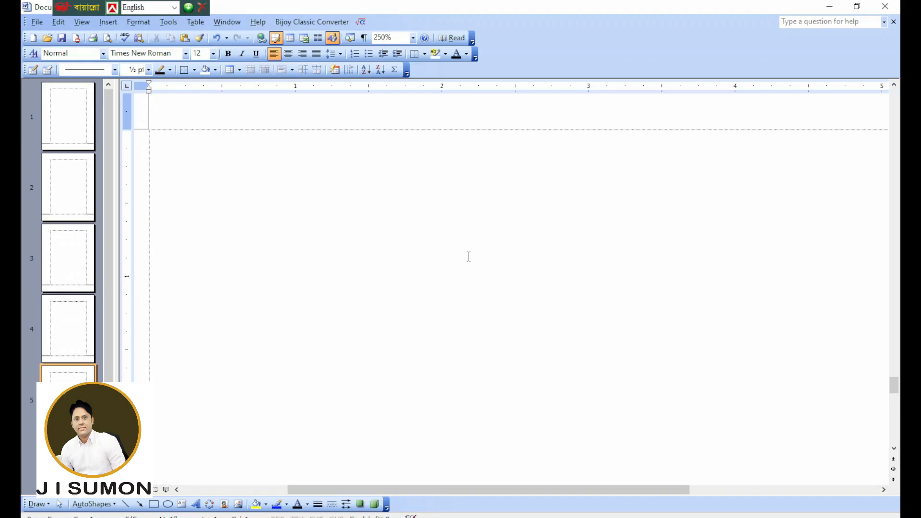
- Switch to the lesson notes and view the Office Version 2007 instructions for Go to
click(451, 517)
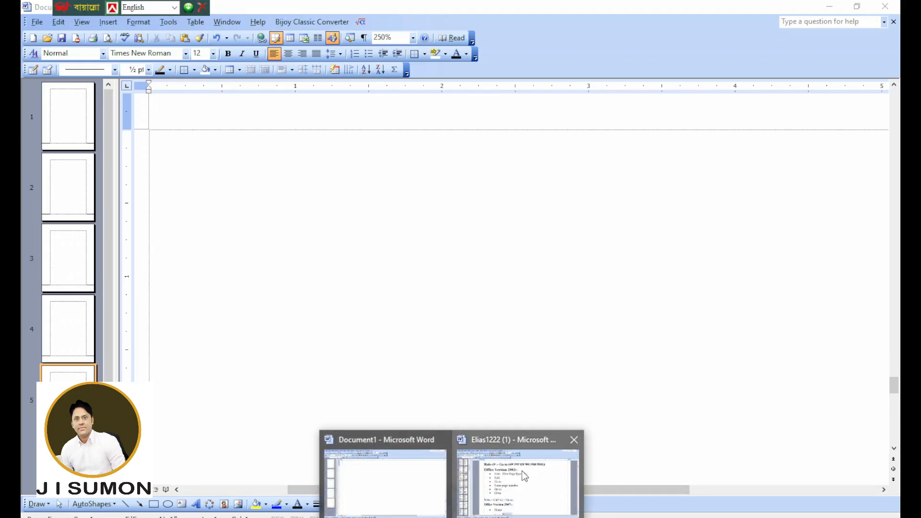
click(517, 485)
scroll(359, 301, down, 3)
scroll(359, 301, up, 1)
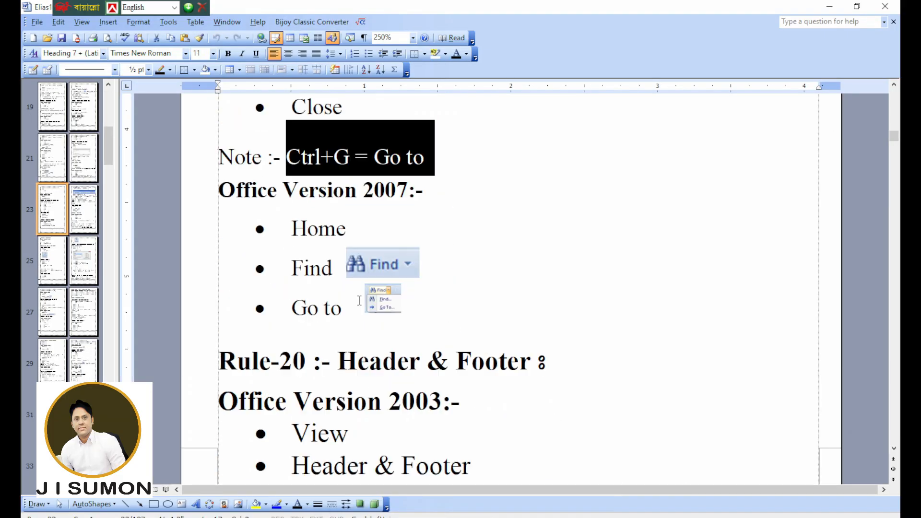